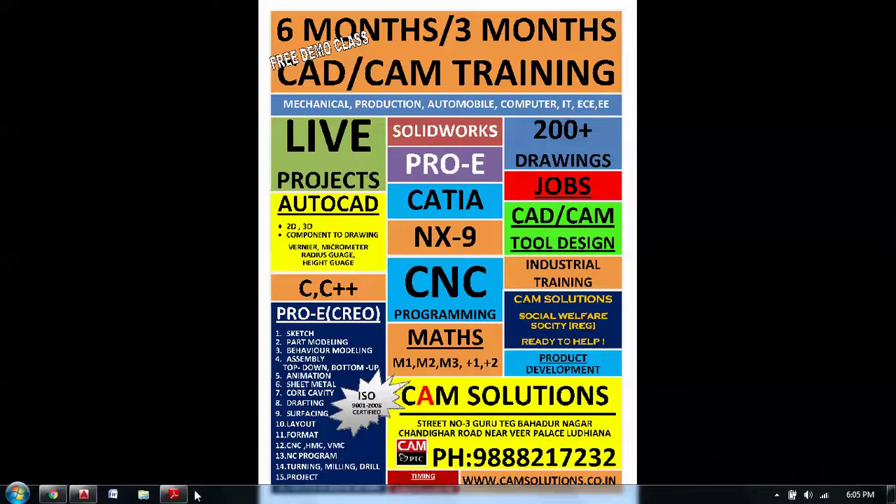
- Study the page 37 cam reference drawing with its R93, R42 and R30 arcs, then return to AutoCAD
left_click(177, 496)
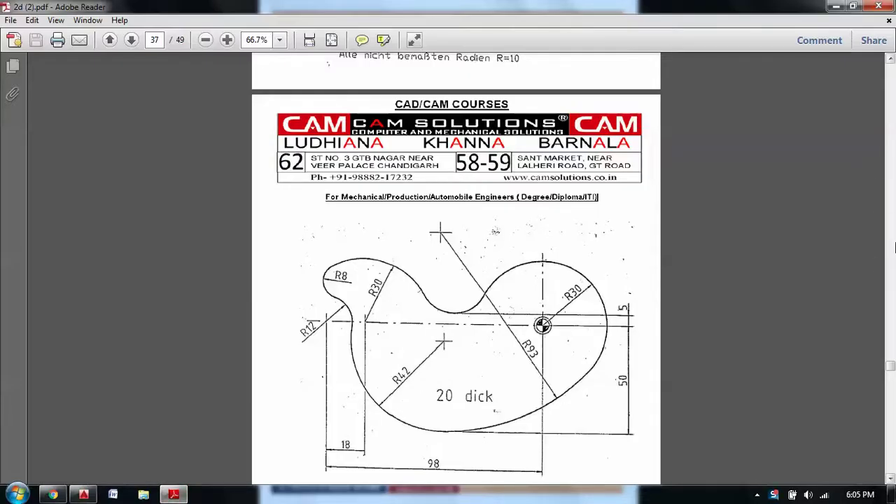
left_click_drag(891, 366, 891, 369)
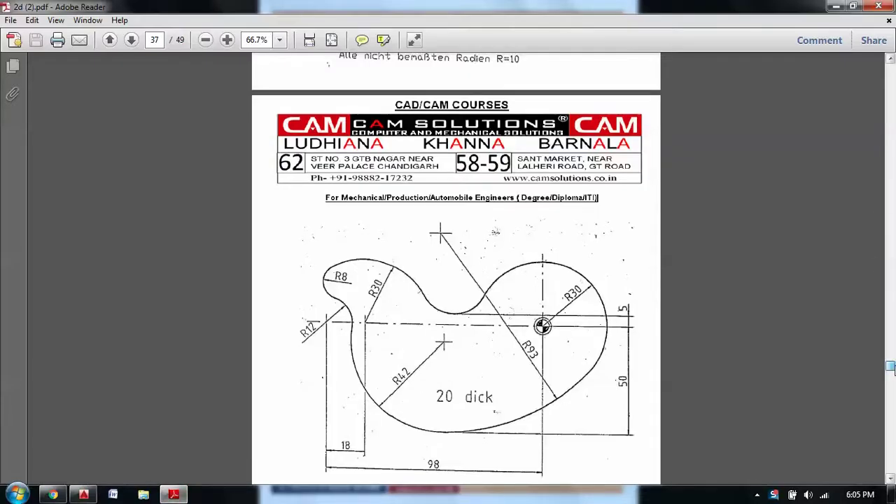
scroll(759, 301, "up", 1)
scroll(759, 301, "up", 1)
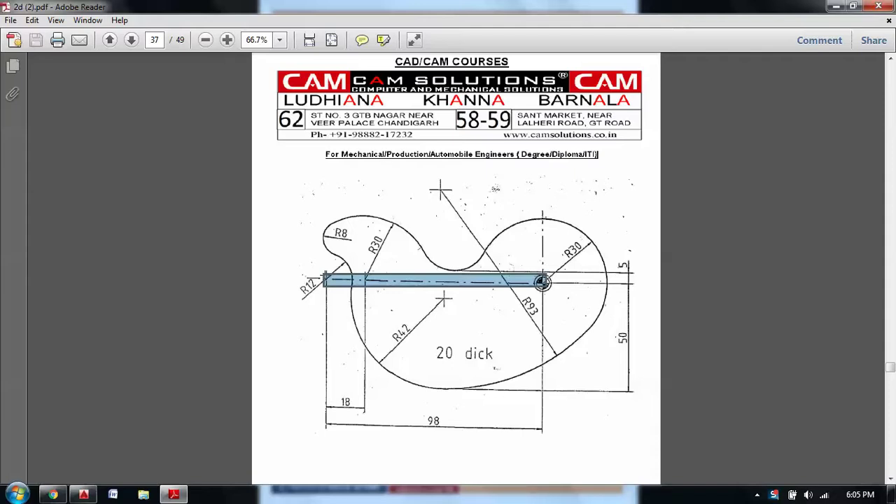
left_click(447, 434)
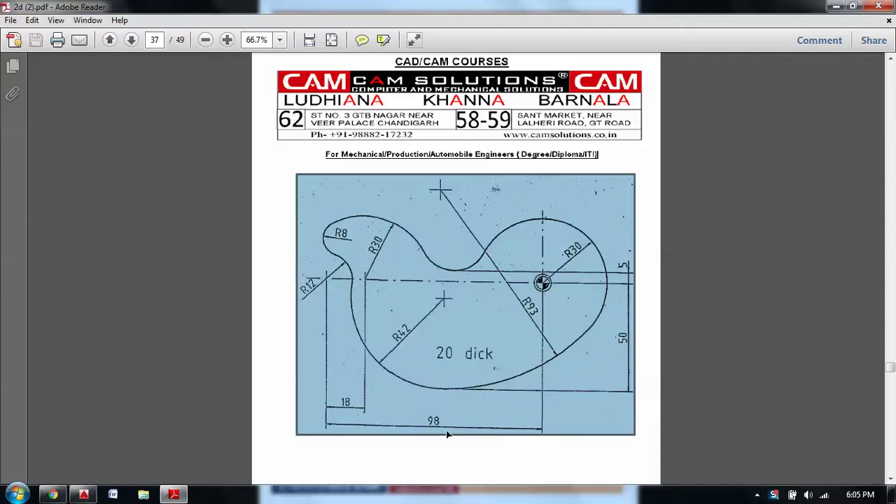
left_click(322, 425)
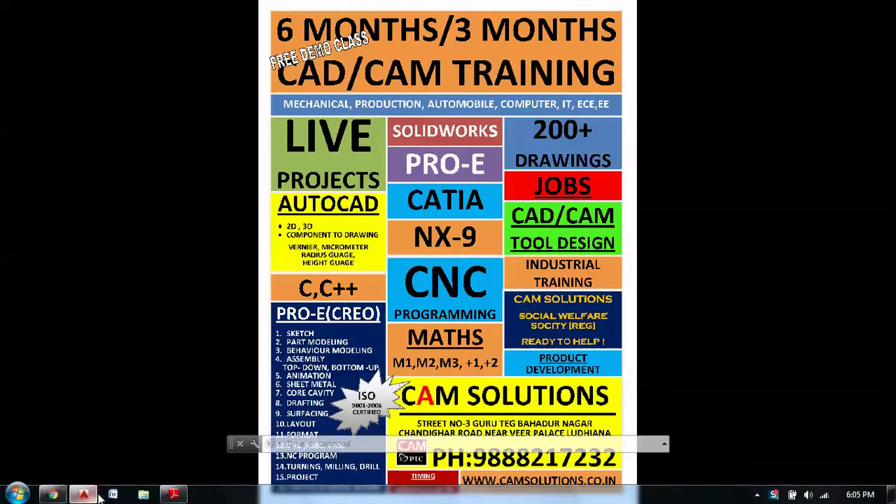
left_click(83, 495)
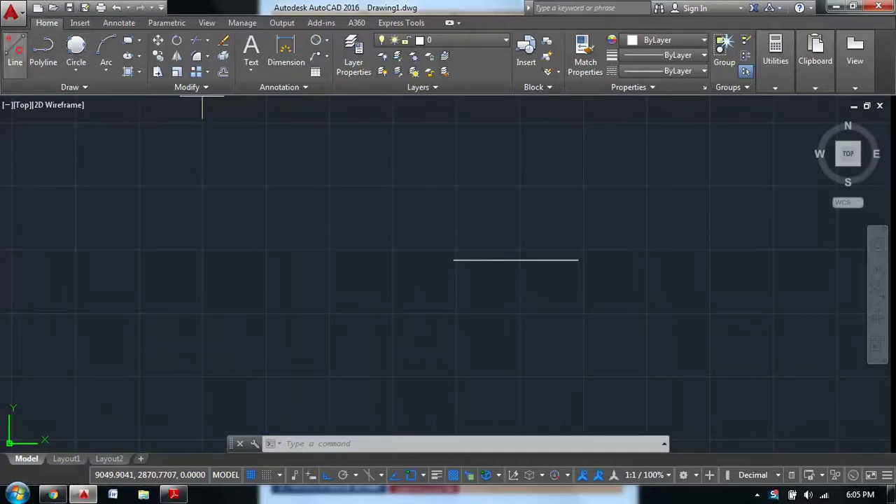
- Draw a 98-unit horizontal base line and check it against the reference PDF
left_click(14, 53)
scroll(703, 322, "down", 3)
left_click(704, 322)
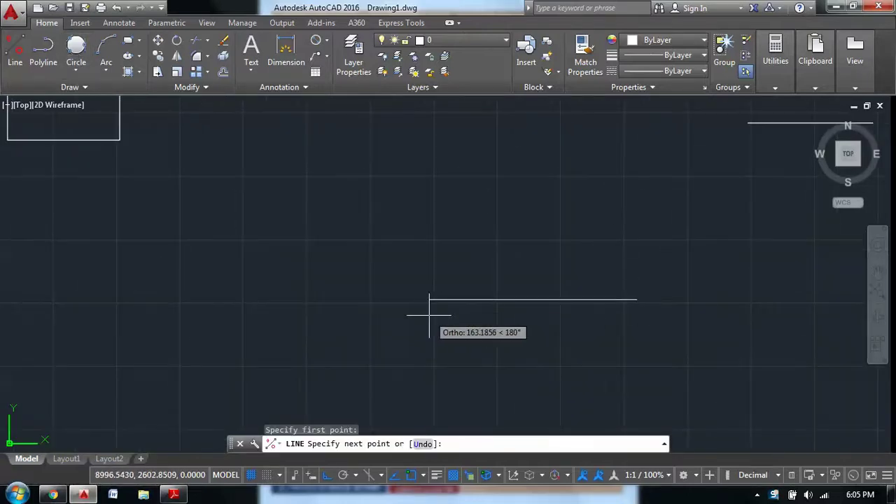
type("98")
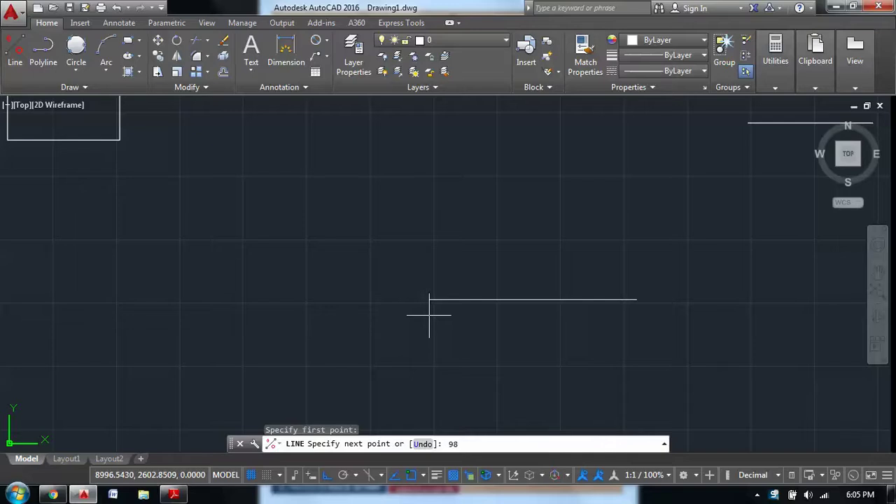
key("Return")
key("Escape")
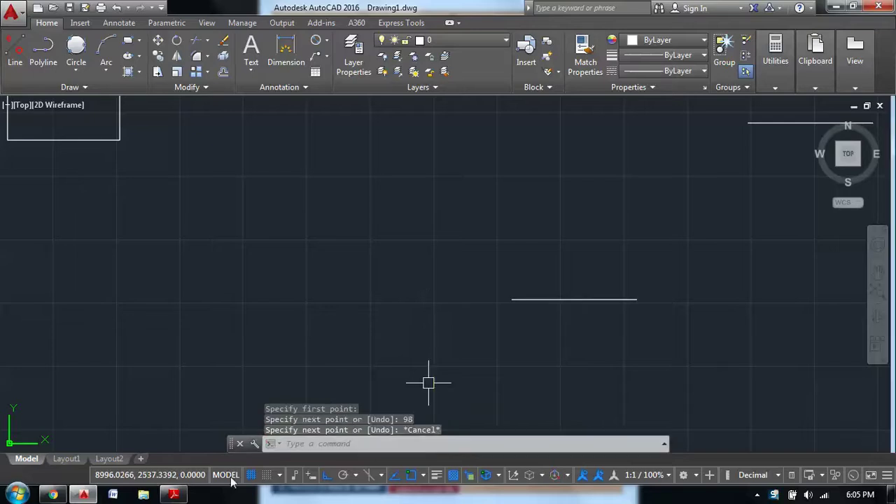
left_click(172, 495)
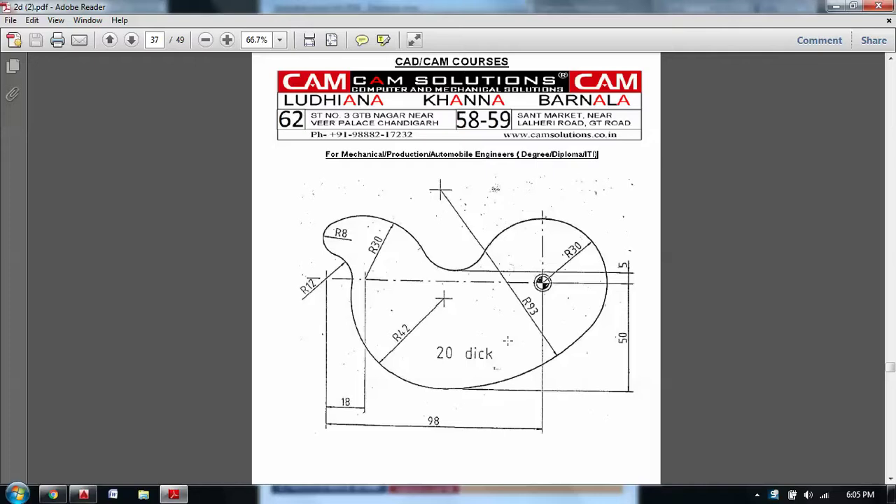
left_click(845, 8)
- Draw a radius-30 circle centred on the base line's right endpoint
left_click(76, 67)
left_click(89, 95)
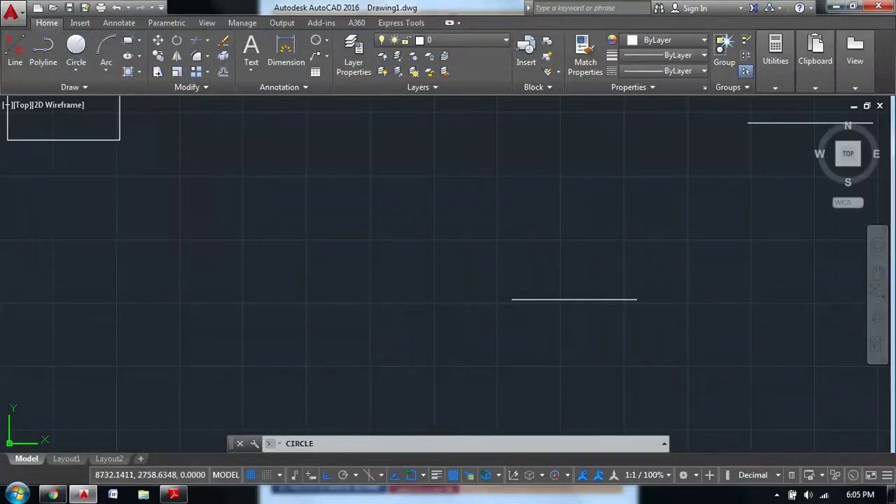
left_click(637, 299)
type("30")
key("Return")
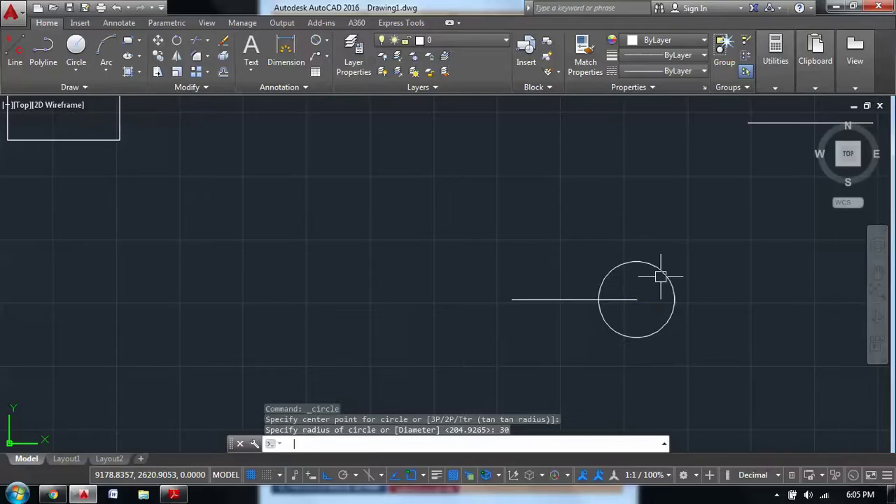
scroll(693, 336, "up", 2)
middle_click_drag(674, 356, 567, 315)
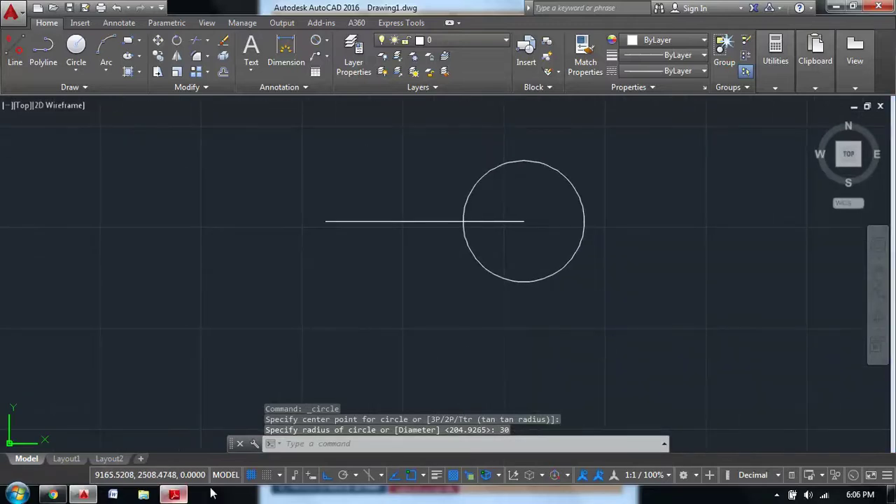
left_click(174, 495)
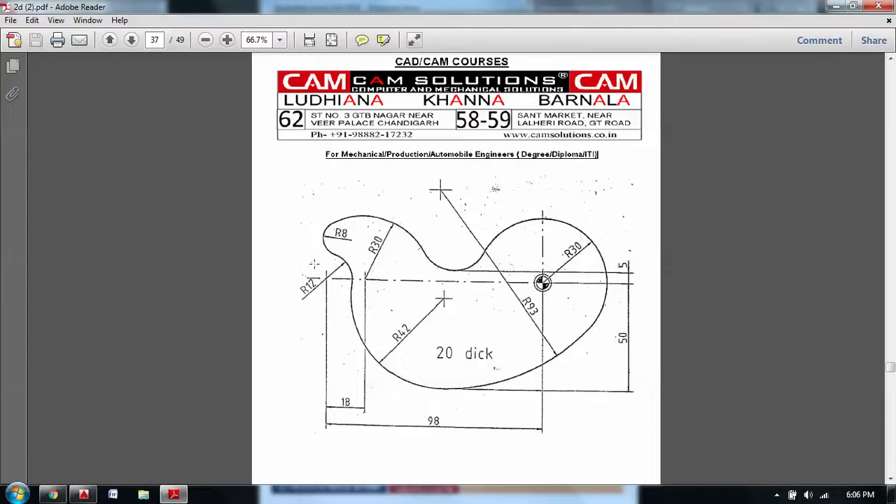
left_click(836, 5)
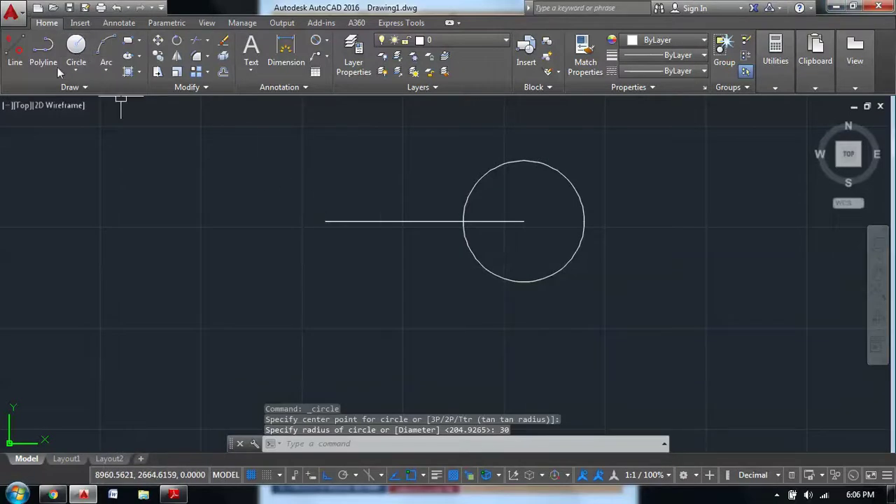
- Draw a radius-12 circle centred on the base line's left endpoint
left_click(76, 48)
left_click(325, 222)
type("12")
key("Return")
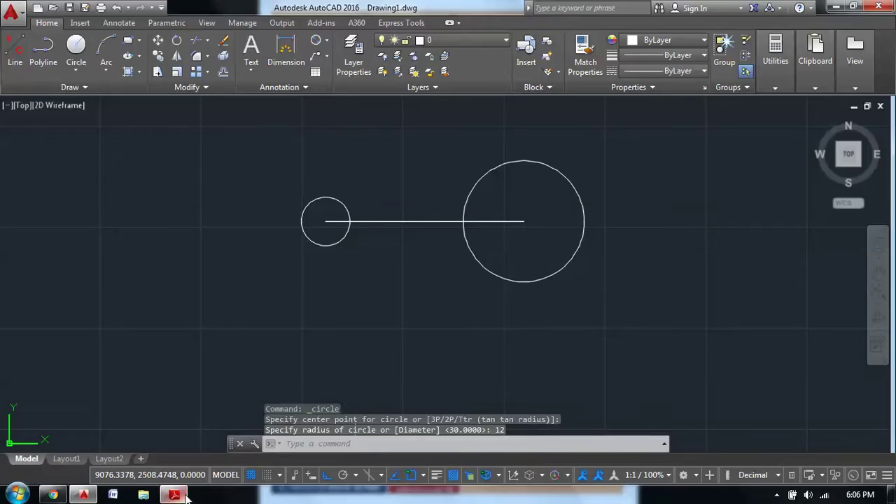
left_click(173, 495)
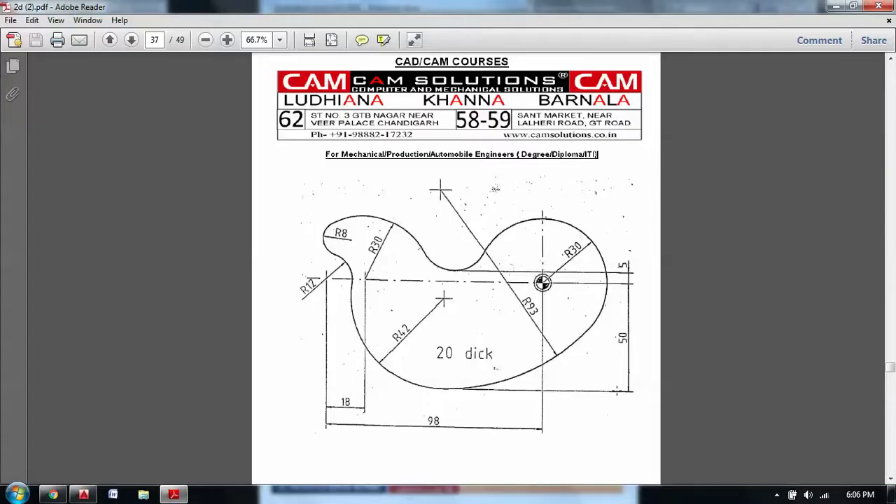
left_click(836, 6)
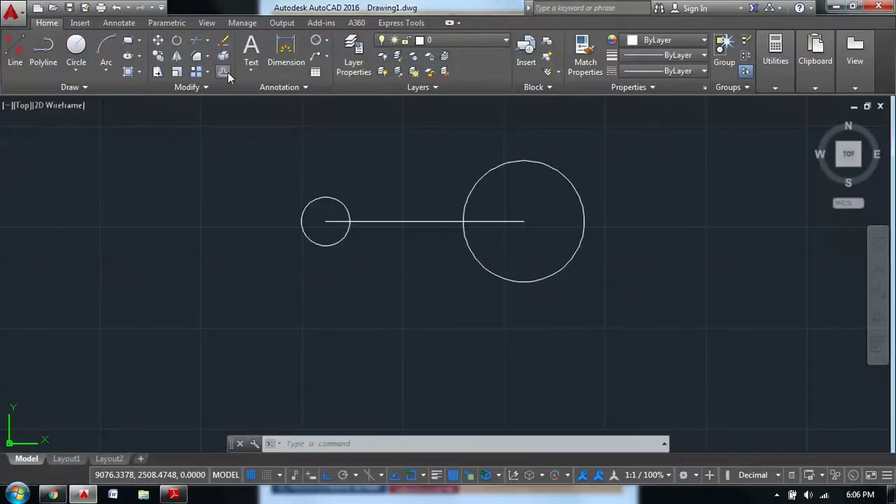
- Offset the base line 50 units downward
type("50")
key("Return")
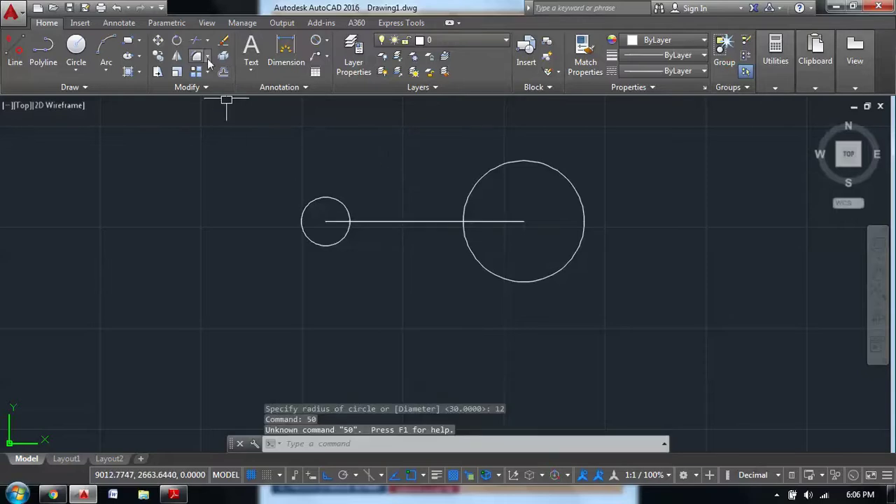
left_click(223, 72)
key("Return")
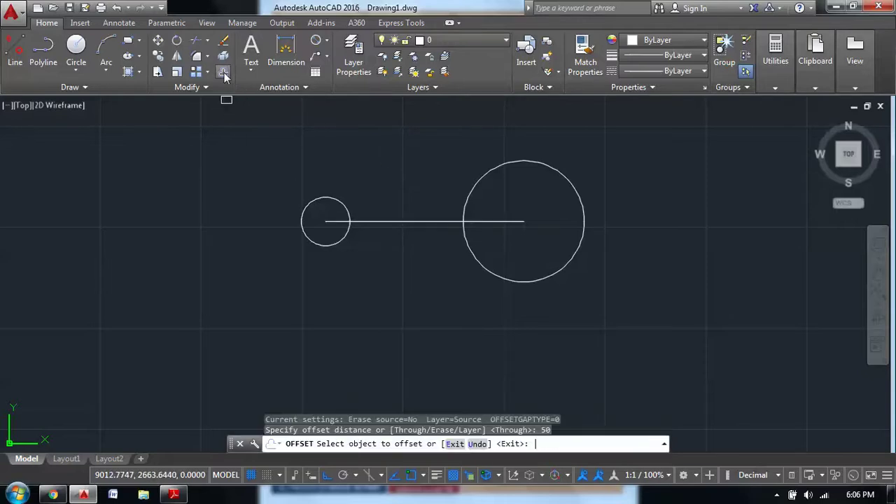
left_click(378, 222)
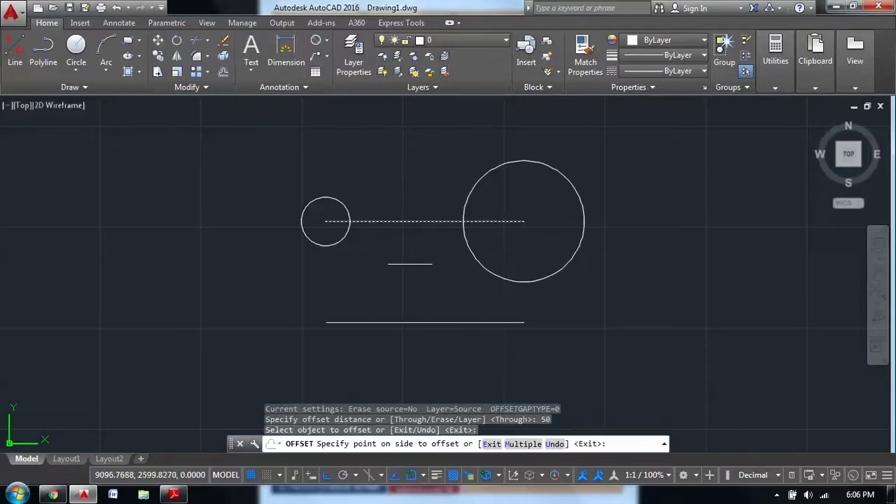
left_click(406, 296)
right_click(416, 285)
left_click(436, 293)
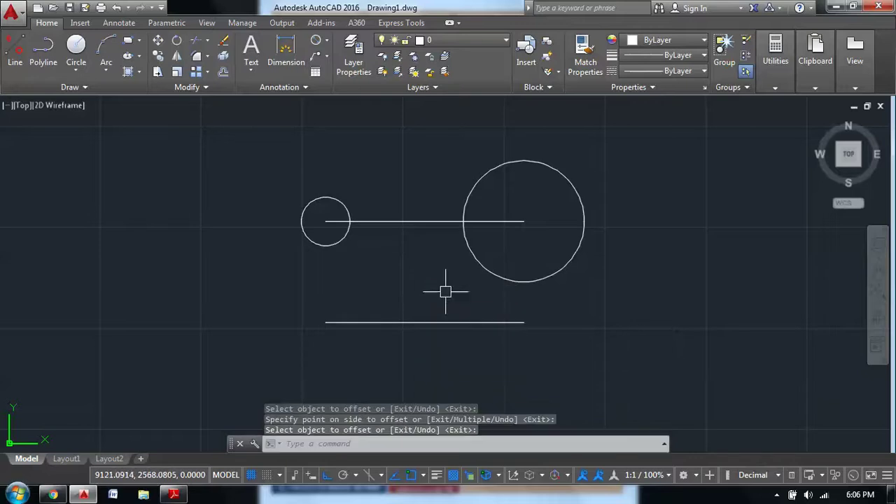
- Draw a vertical line from the R12 circle's centre down to the offset line
left_click(15, 49)
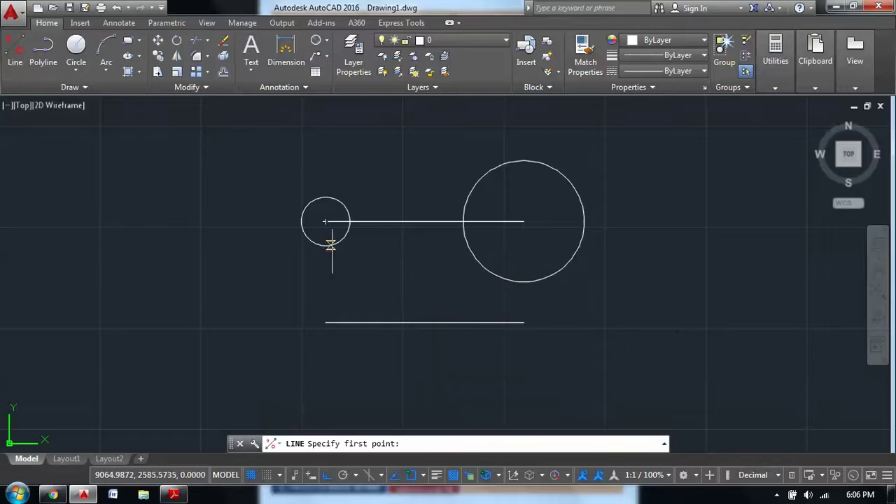
left_click(326, 222)
left_click(326, 323)
right_click(324, 323)
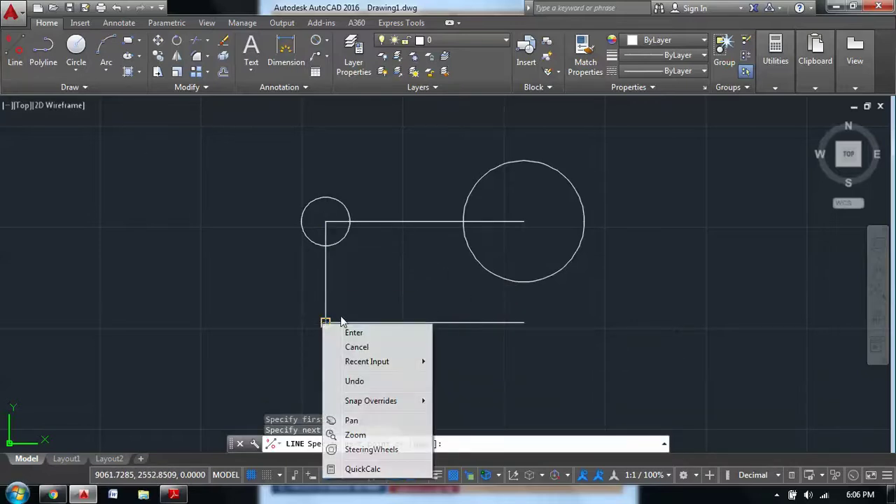
left_click(354, 333)
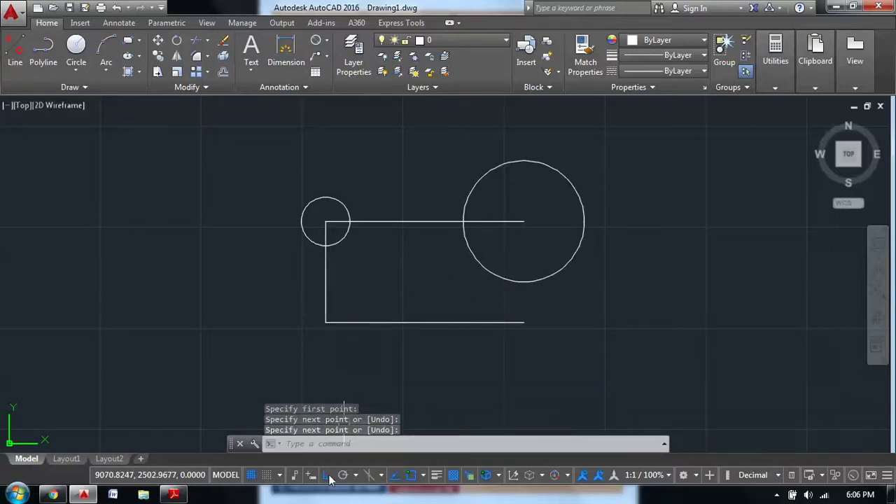
left_click(175, 495)
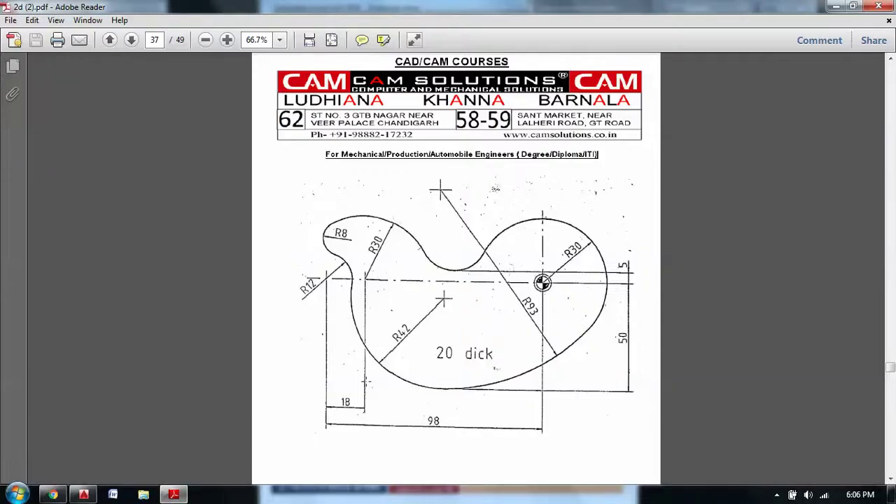
- Offset the left vertical line 18 units to the right
left_click(836, 6)
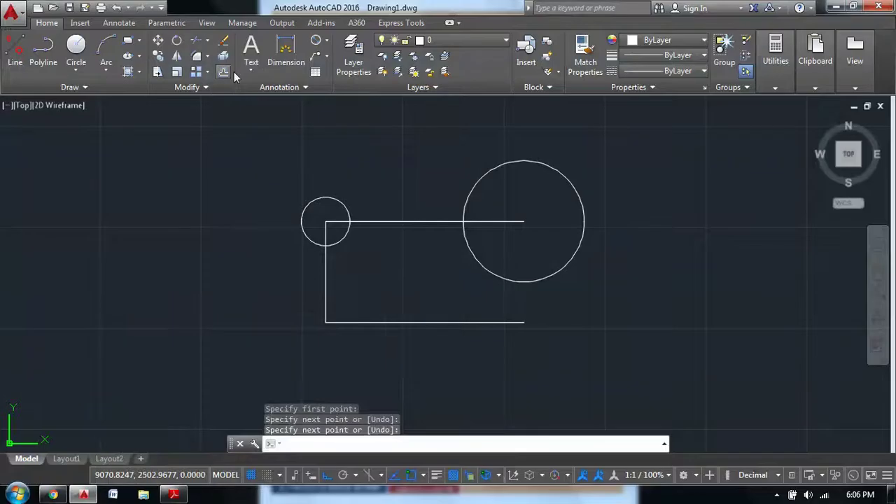
left_click(223, 72)
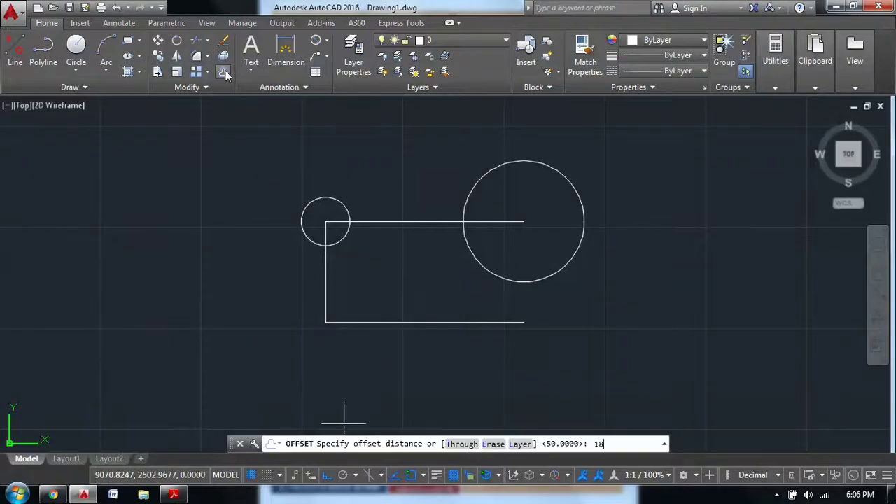
key("Return")
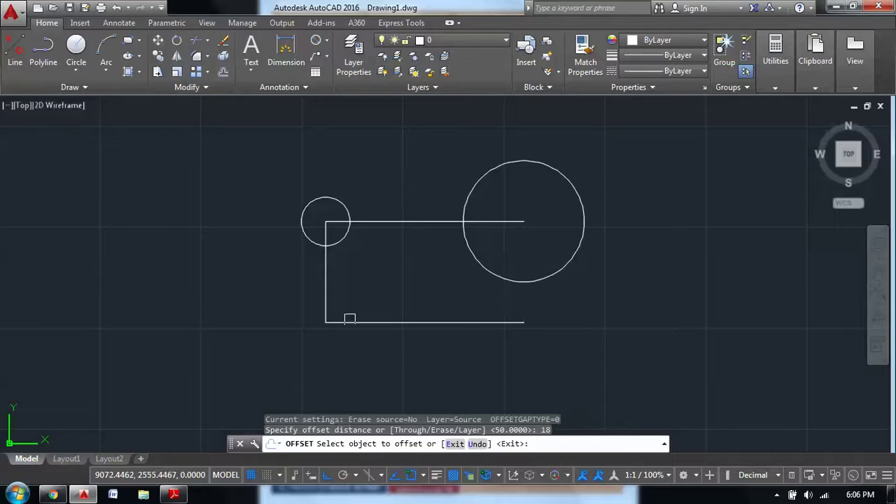
left_click(325, 290)
left_click(357, 281)
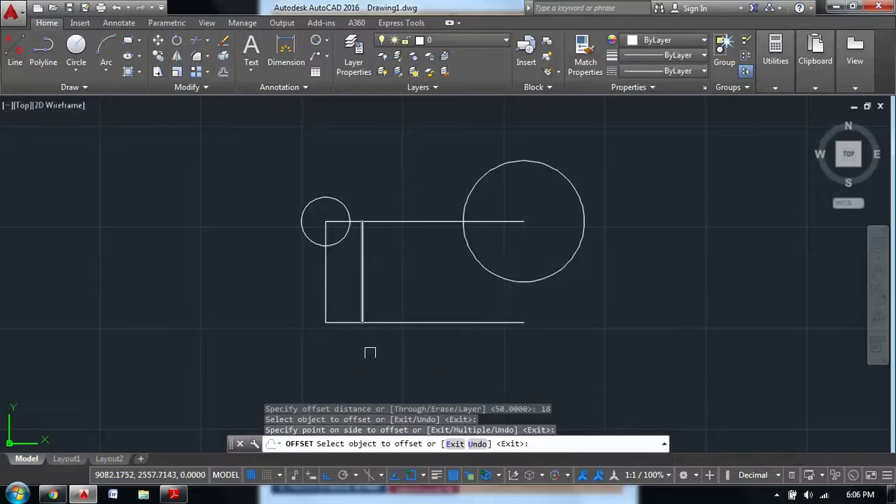
left_click(175, 495)
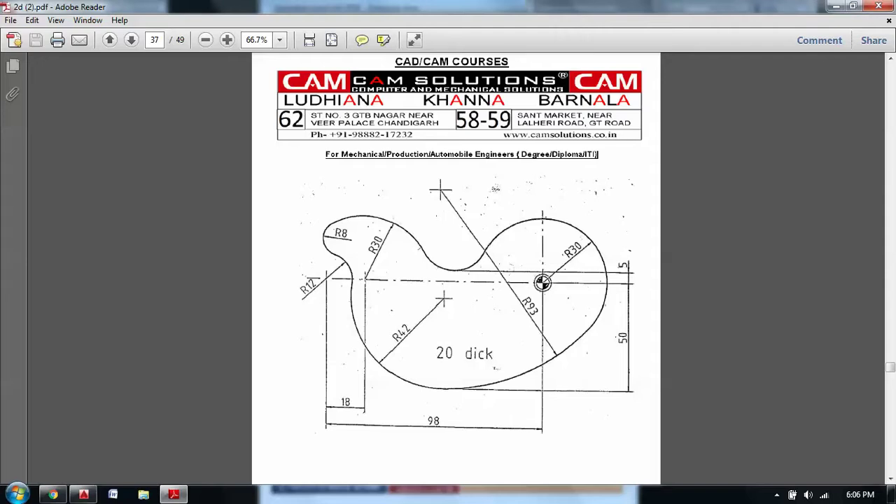
left_click(836, 7)
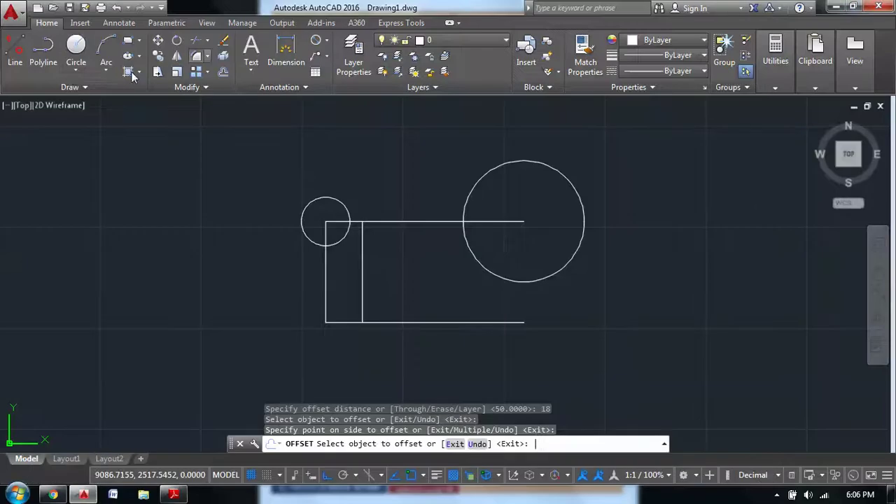
- Draw a radius-30 circle centred where the 18-unit offset line meets the top line
left_click(76, 51)
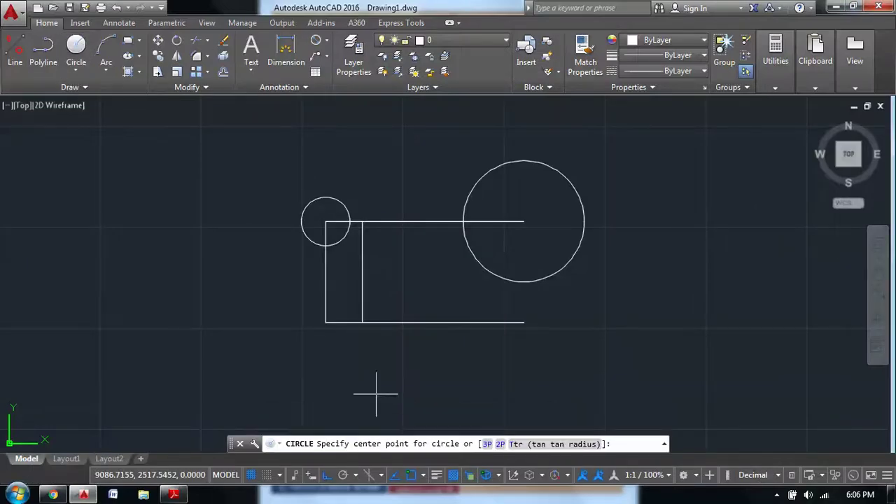
left_click(362, 222)
type("3")
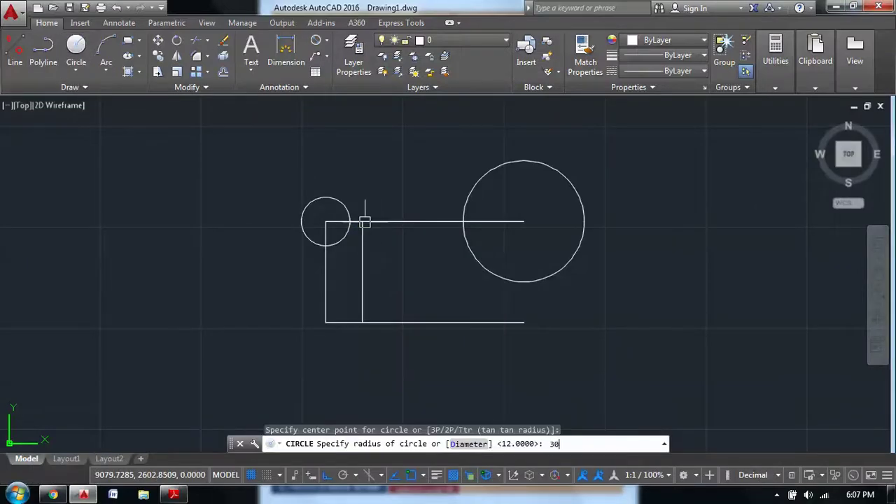
type("0")
key("Return")
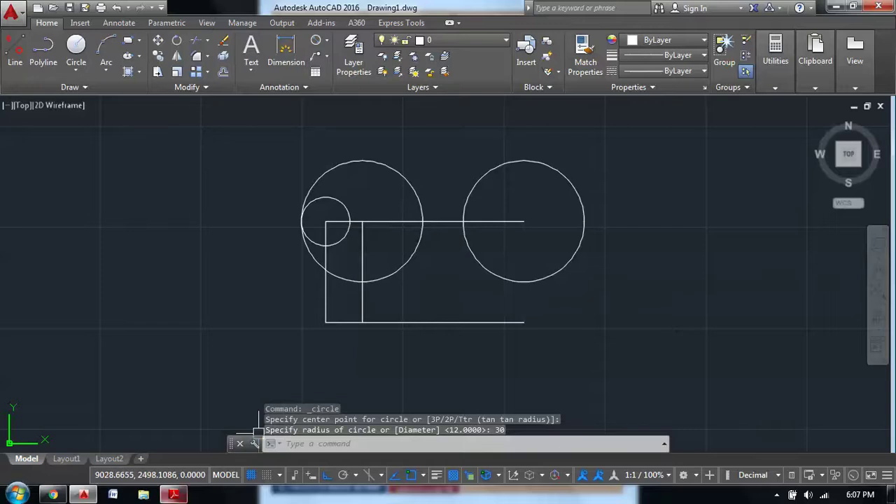
left_click(173, 495)
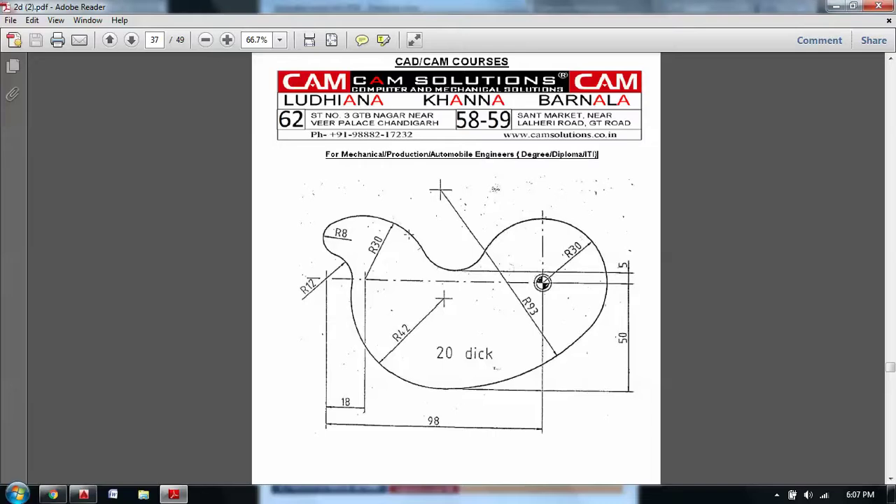
left_click(836, 6)
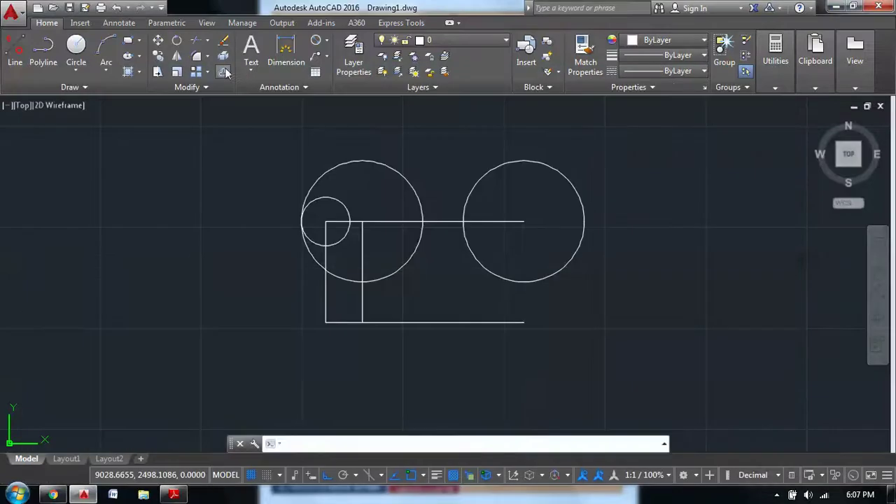
type("l")
key("Return")
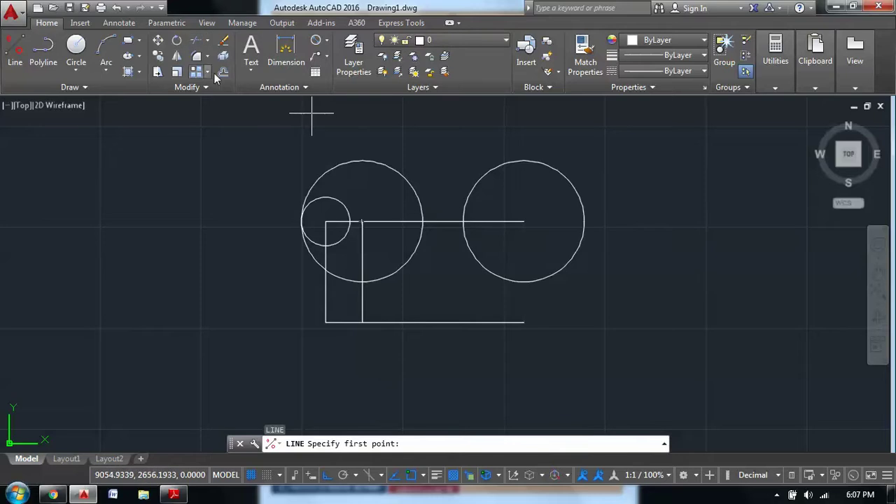
- Offset the top horizontal line 5 units upward
key("Escape")
left_click(224, 73)
key("Return")
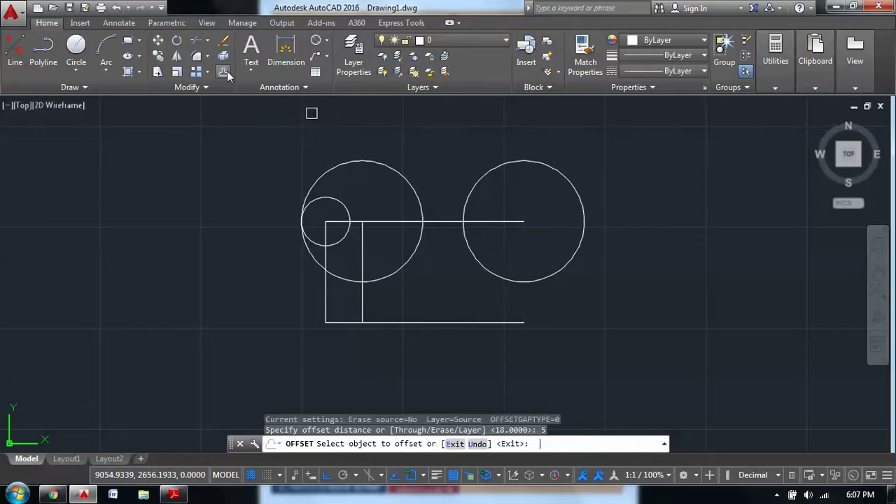
left_click(389, 221)
left_click(389, 211)
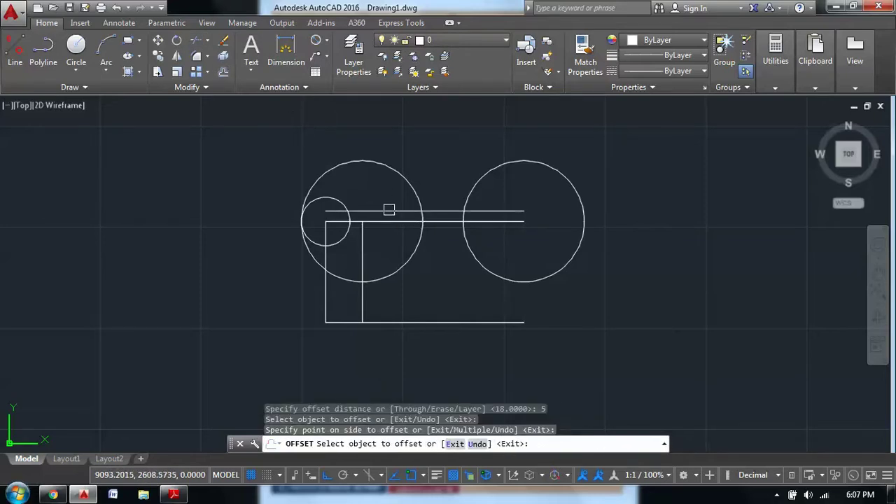
- Draw a Tan-Tan-Tan circle touching both R30 circles and the new top line
left_click(79, 70)
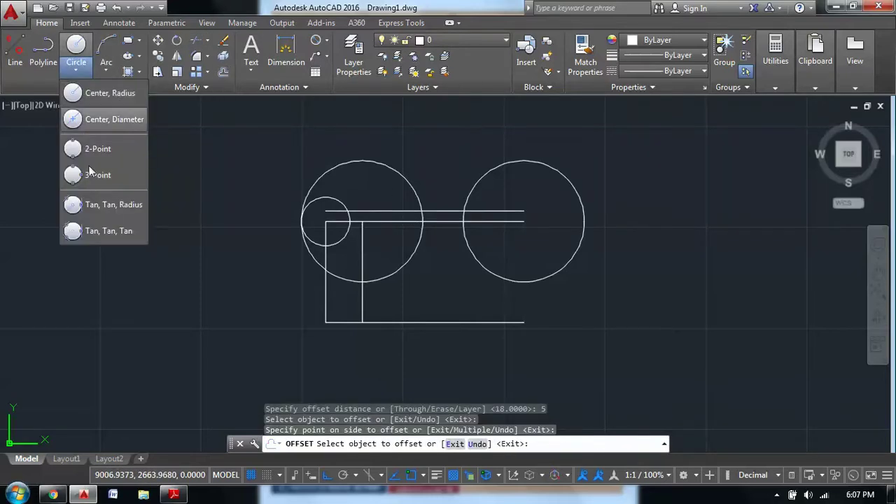
left_click(112, 233)
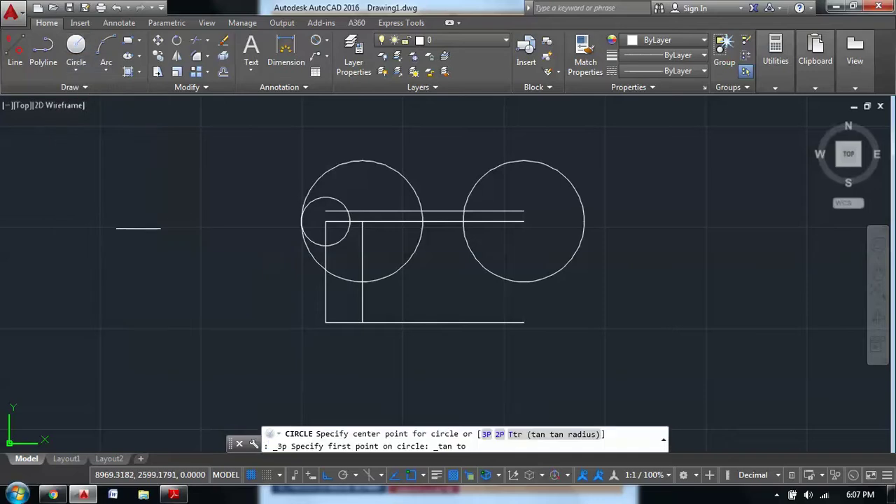
left_click(412, 182)
left_click(432, 210)
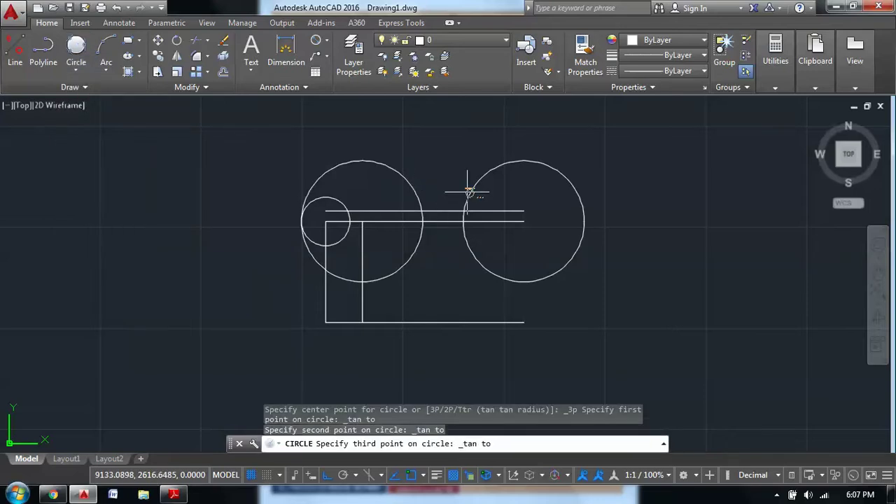
left_click(468, 195)
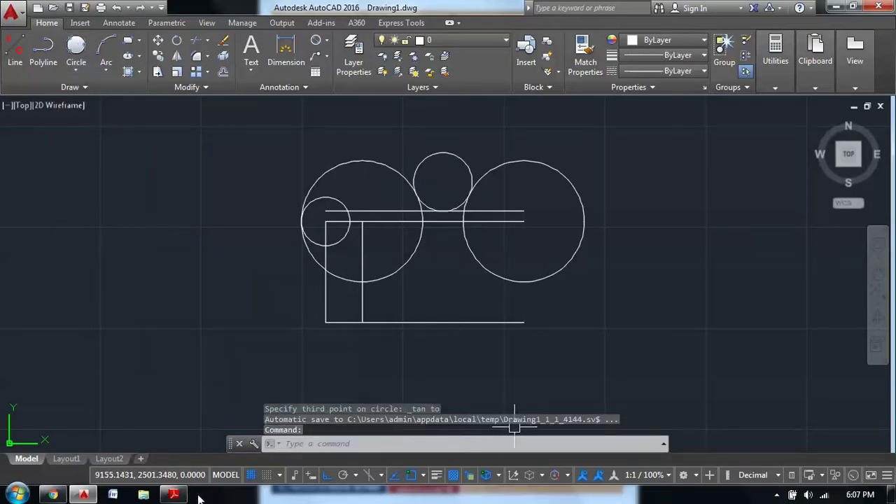
left_click(174, 494)
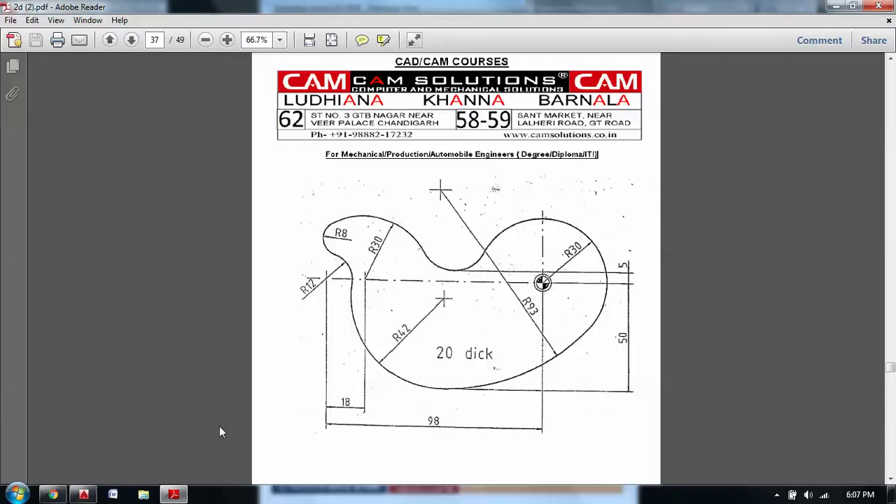
left_click(83, 495)
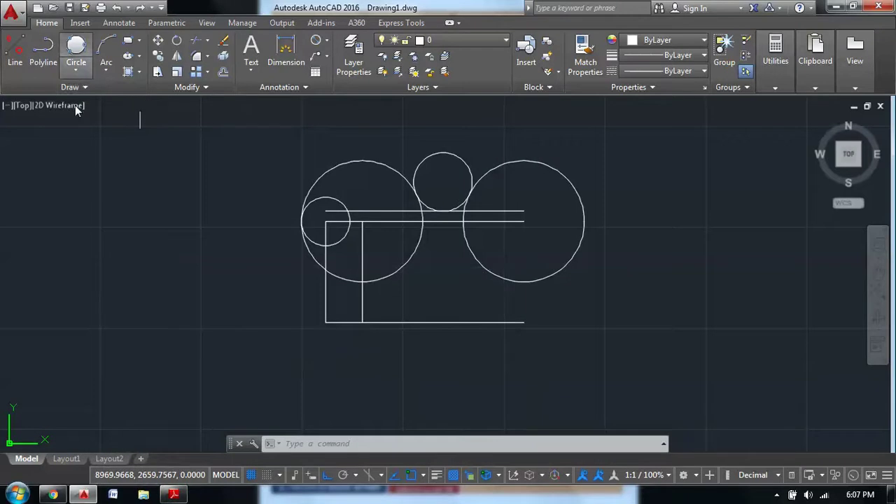
- Add a radius-8 circle tangent to the left R30 circle and the small circle
left_click(76, 70)
left_click(98, 201)
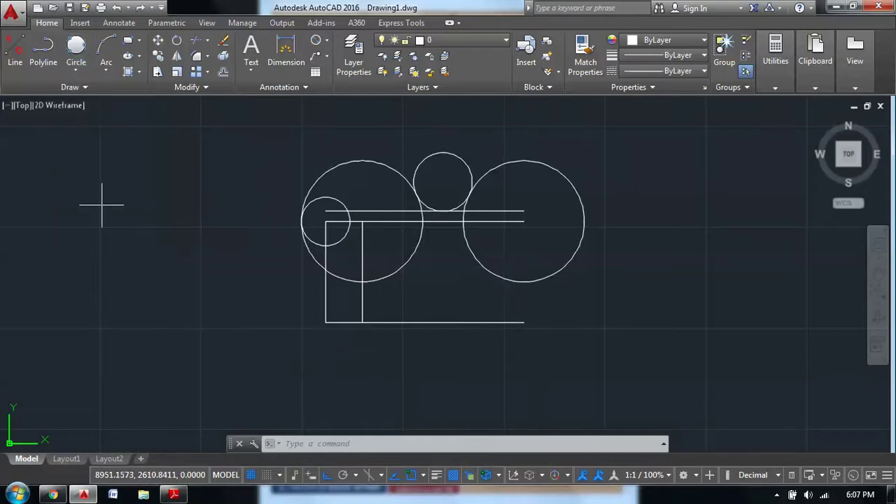
left_click(333, 170)
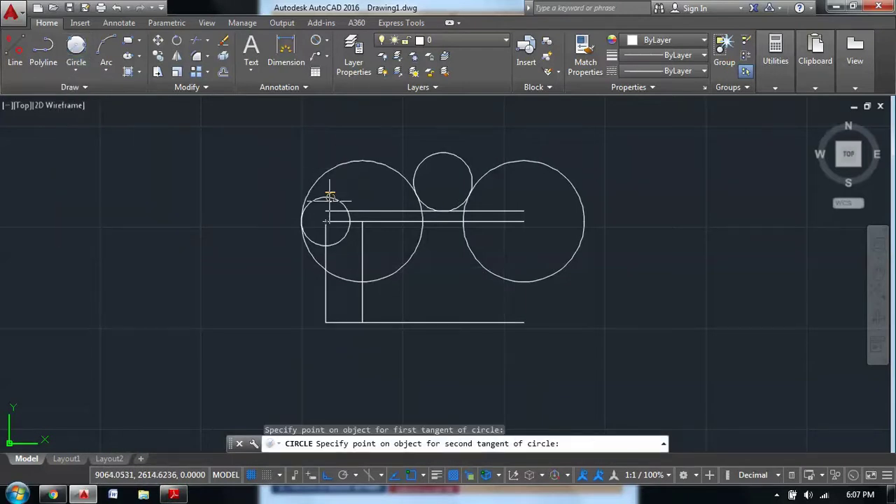
left_click(330, 198)
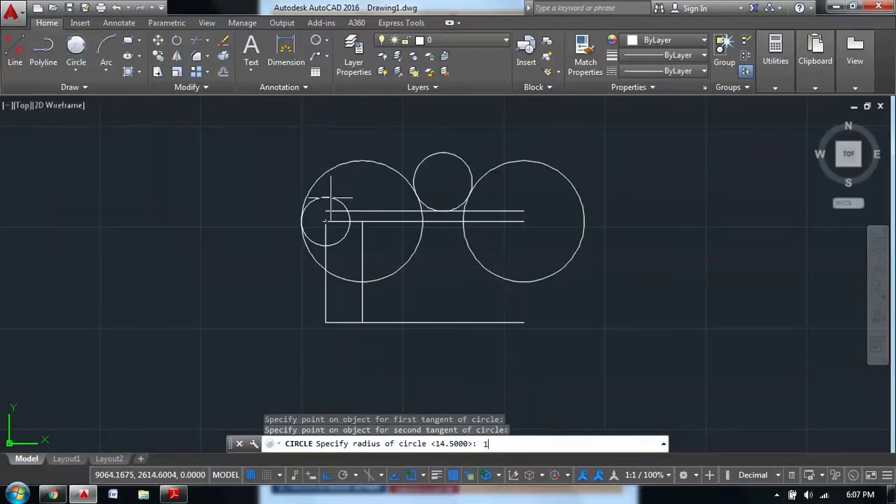
key("Return")
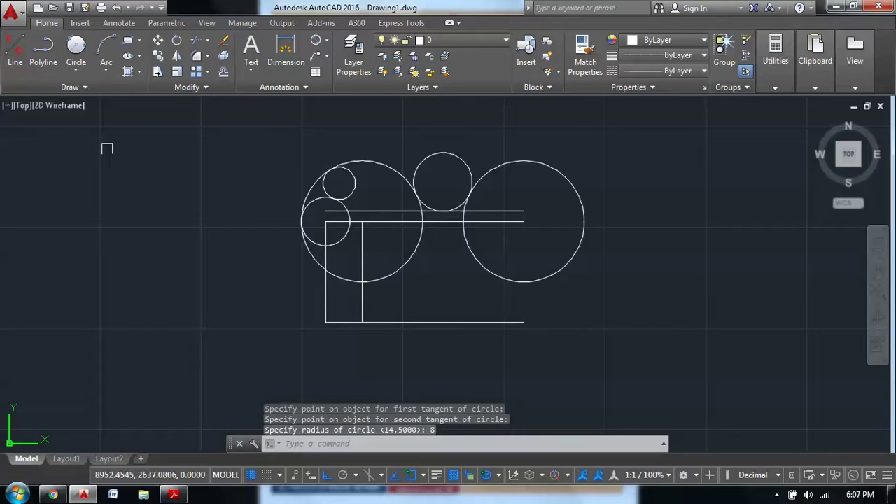
left_click(175, 495)
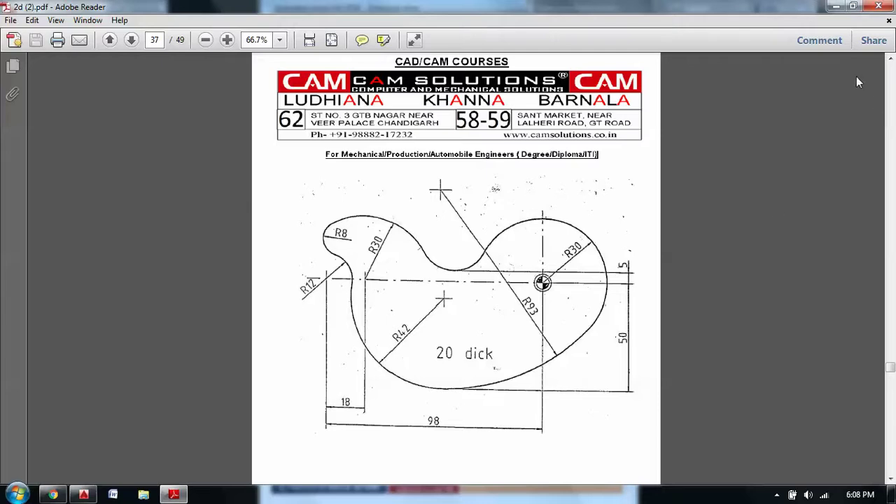
- Add a radius-42 circle tangent to the R12 circle and the bottom line
left_click(836, 6)
left_click(77, 70)
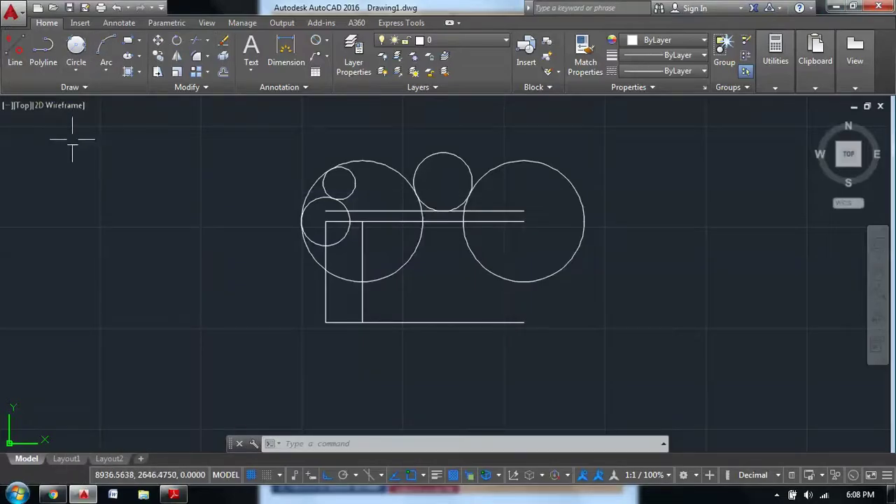
left_click(76, 140)
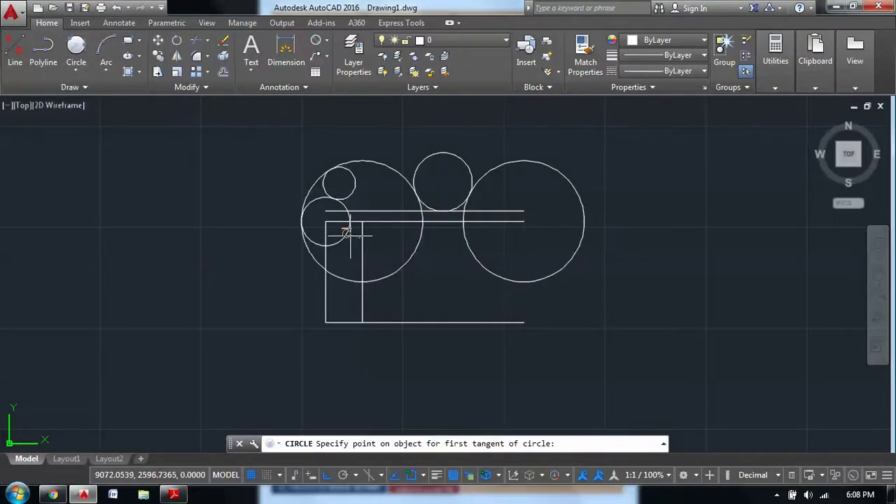
left_click(344, 236)
left_click(409, 321)
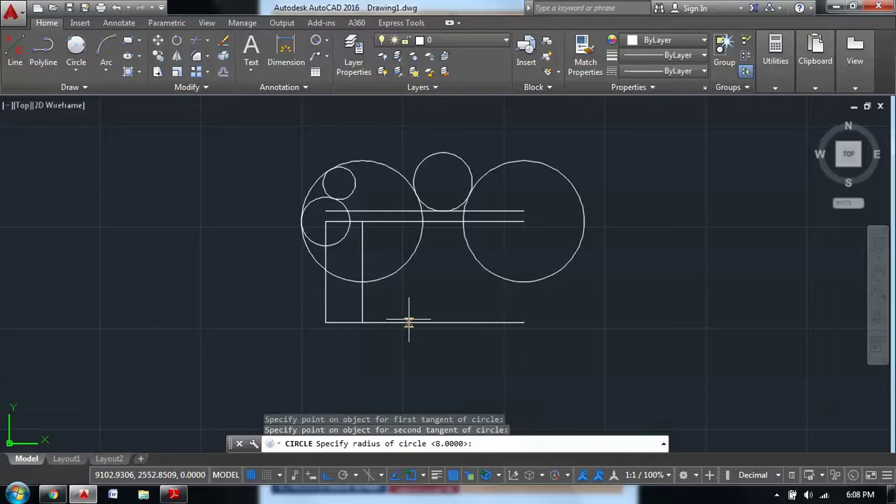
type("42")
key("Return")
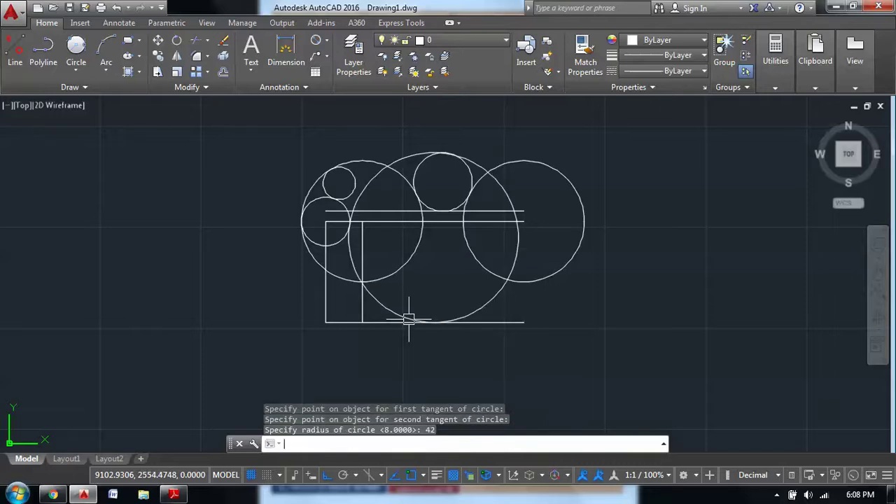
left_click(173, 495)
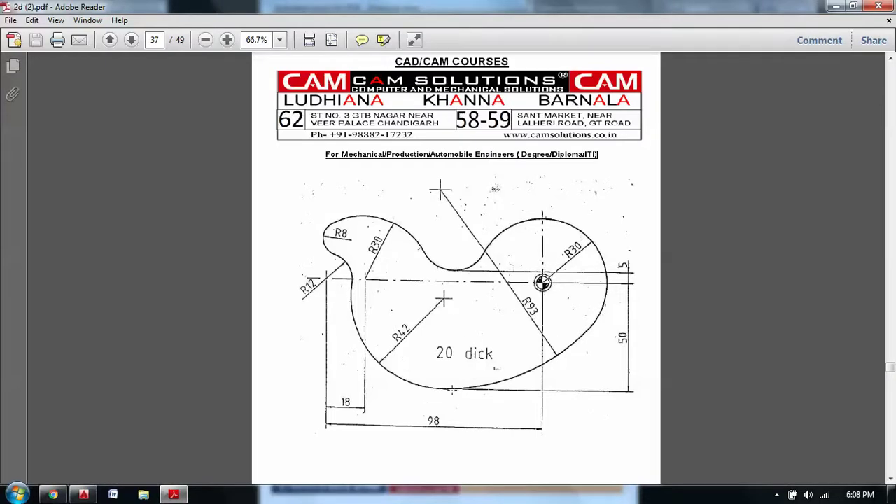
- Add a radius-93 tangent circle enclosing the circle layout
left_click(84, 494)
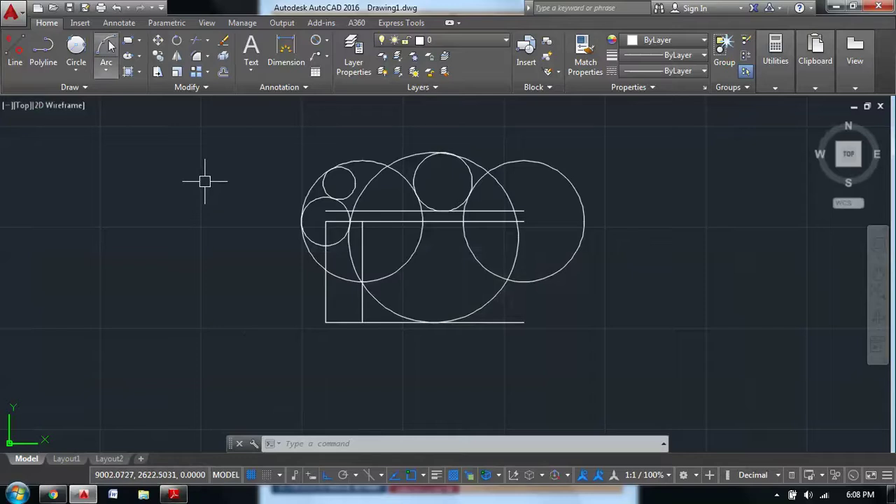
left_click(75, 48)
left_click(571, 256)
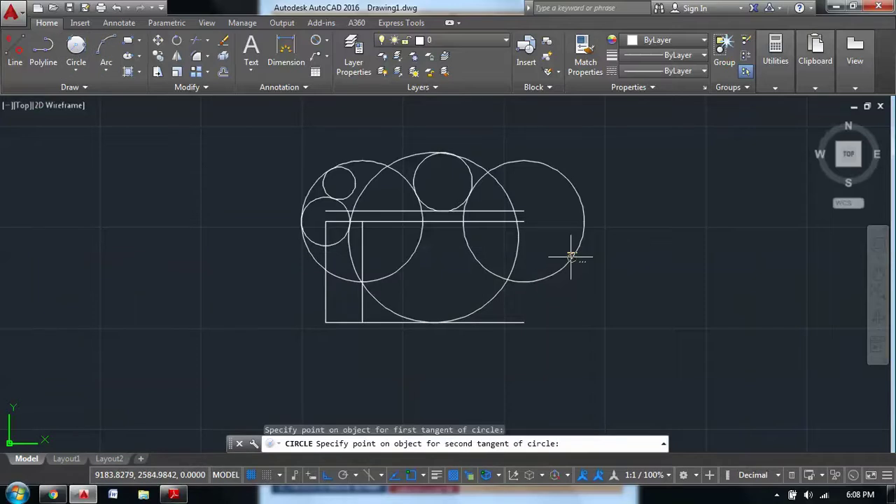
left_click(434, 322)
type("93")
key("Return")
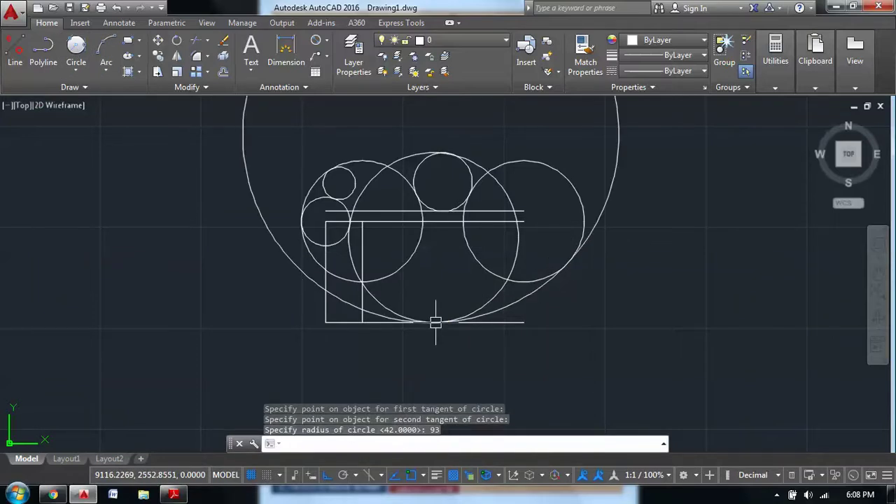
- Delete the three horizontal and two vertical construction lines, leaving only circles
left_click(396, 222)
left_click(391, 212)
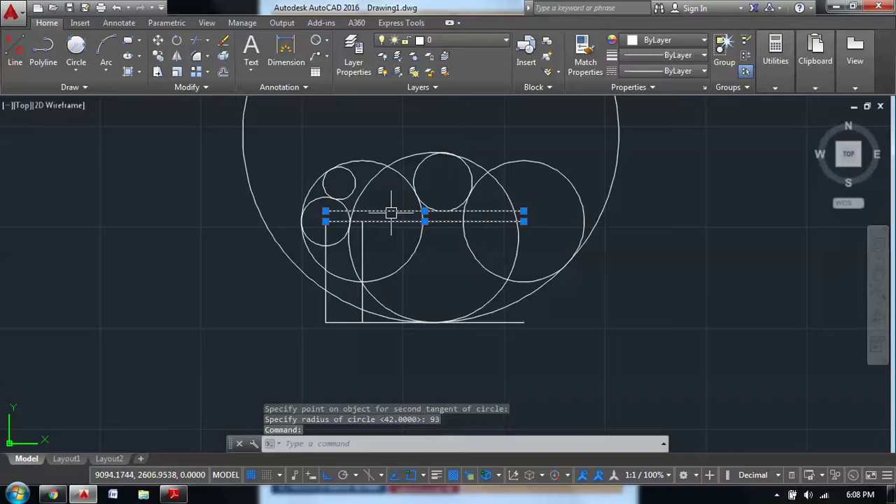
left_click(362, 263)
left_click(326, 308)
left_click(336, 322)
key("Delete")
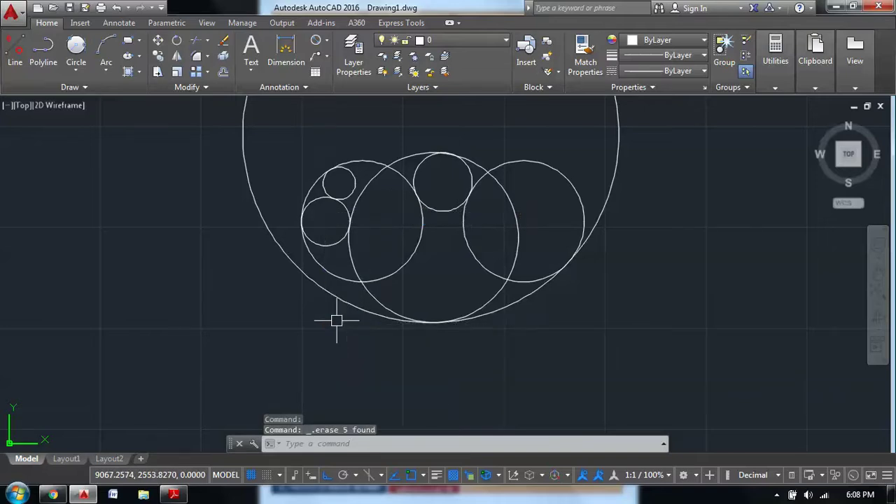
middle_click_drag(452, 254, 438, 338)
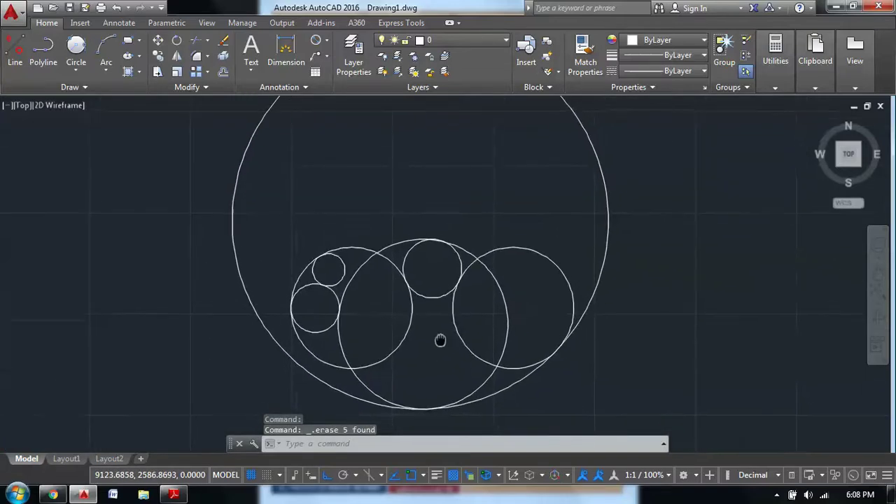
left_click(175, 495)
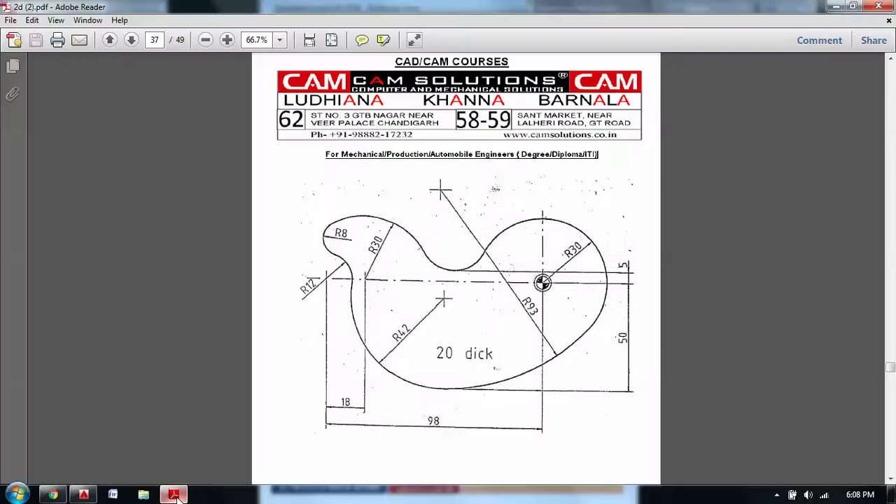
left_click(176, 495)
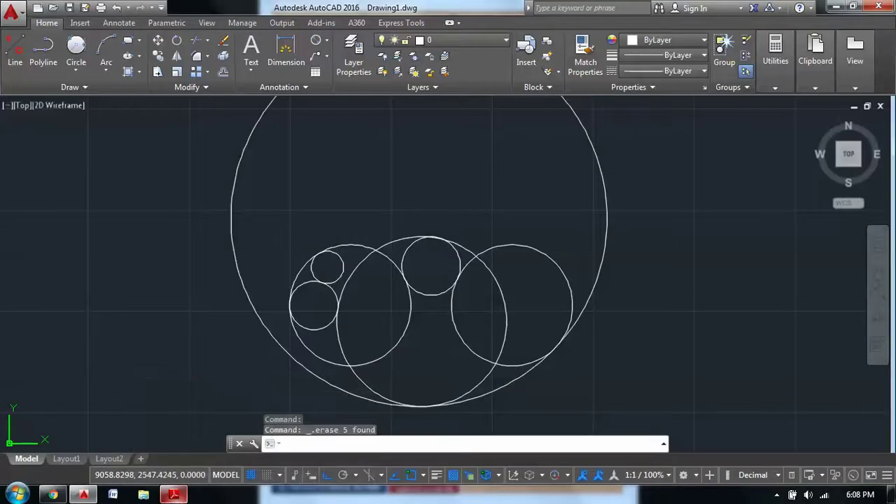
- Trim the large circle's upper part and the inner arcs around the small left circle
left_click(197, 42)
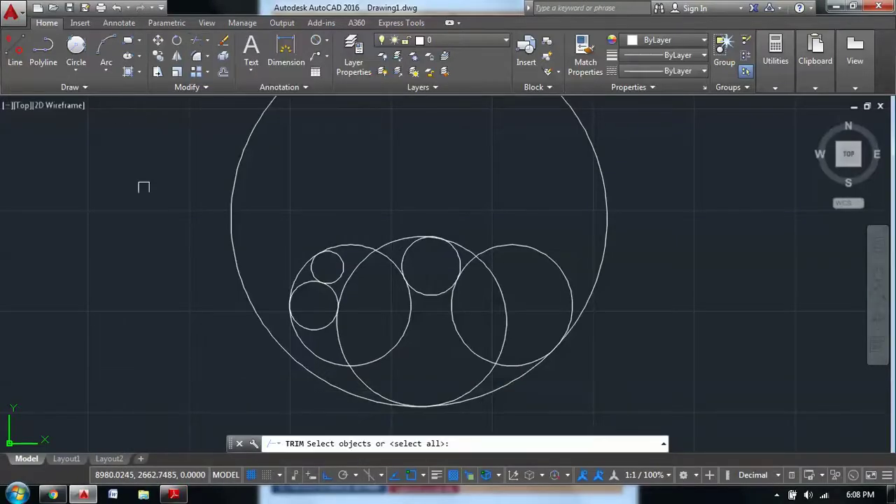
key("Return")
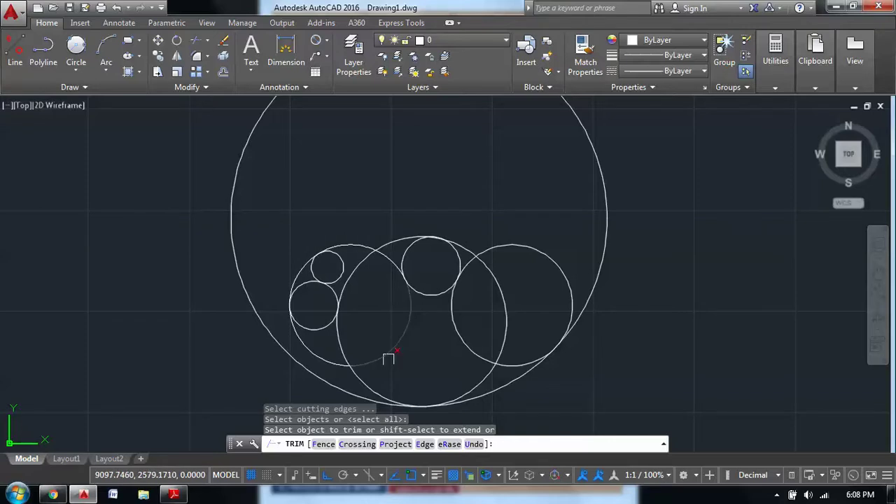
left_click(263, 314)
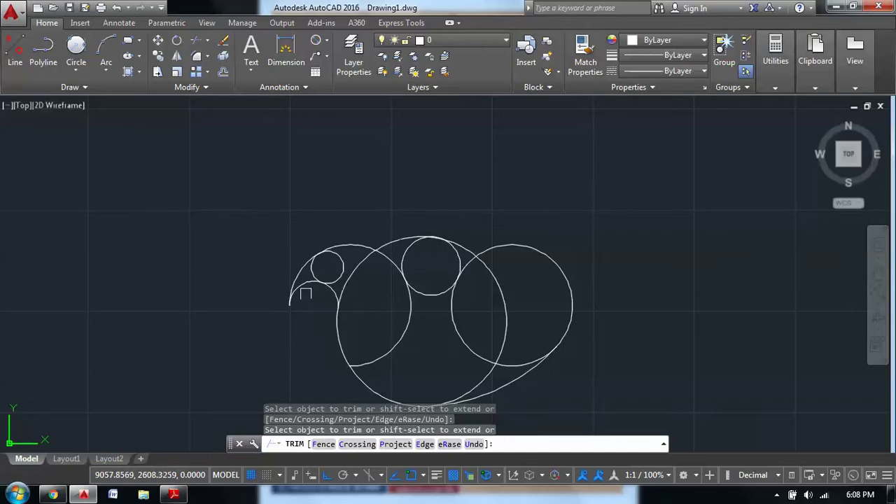
left_click(297, 280)
left_click(346, 258)
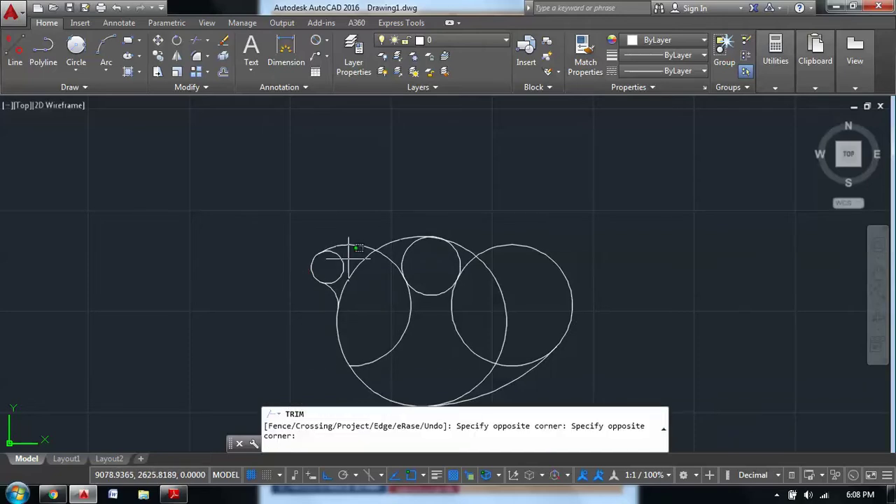
left_click(344, 276)
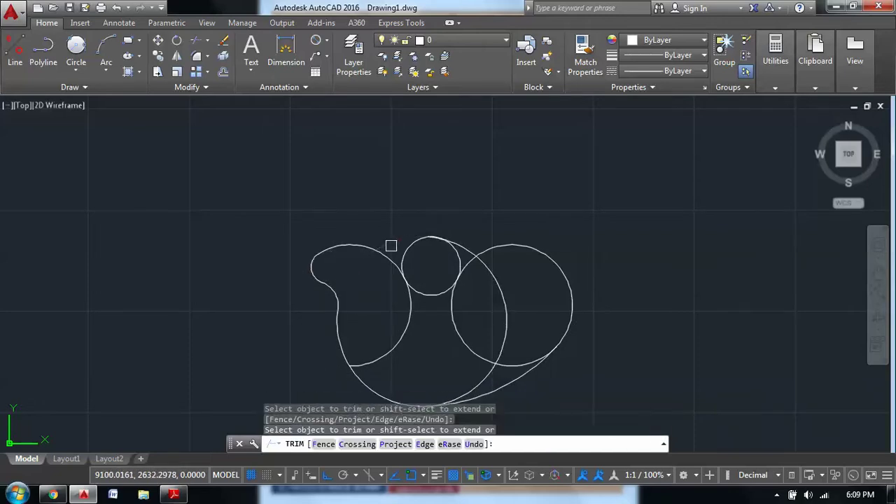
- Trim the overlapping arcs inside the right circle and the inner bottom arc to close the outline
left_click(427, 238)
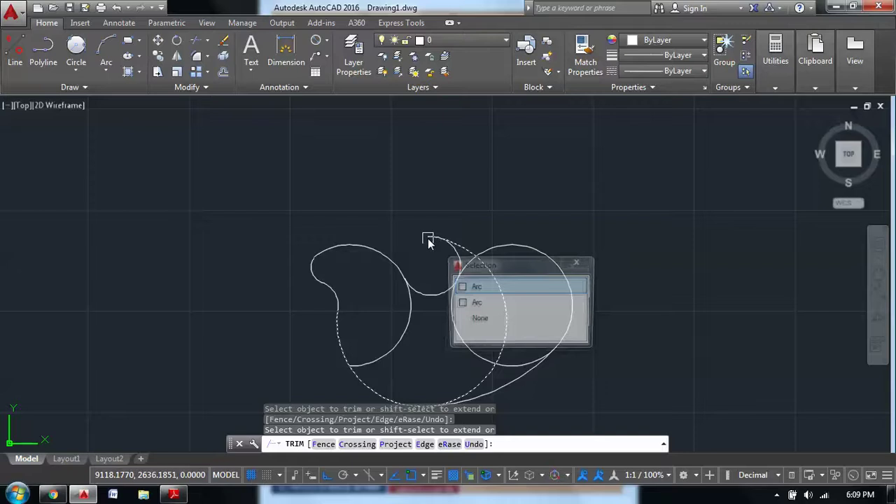
left_click(436, 240)
left_click(445, 246)
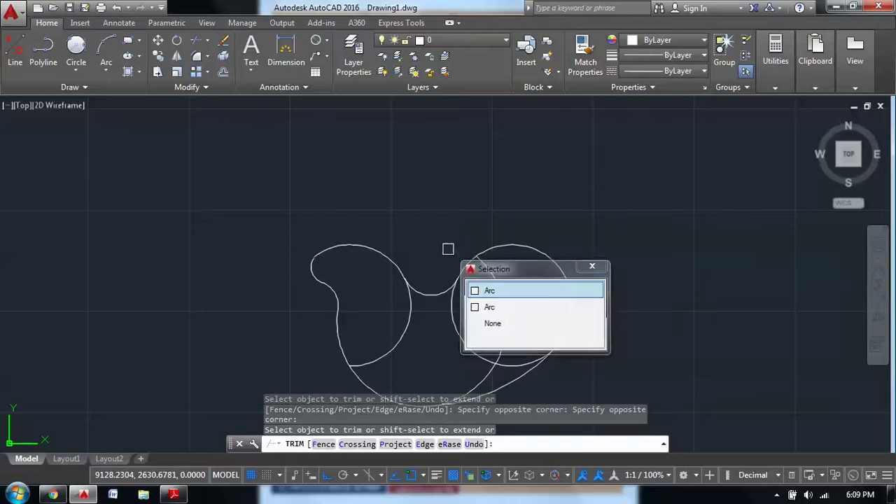
left_click(452, 249)
left_click(486, 281)
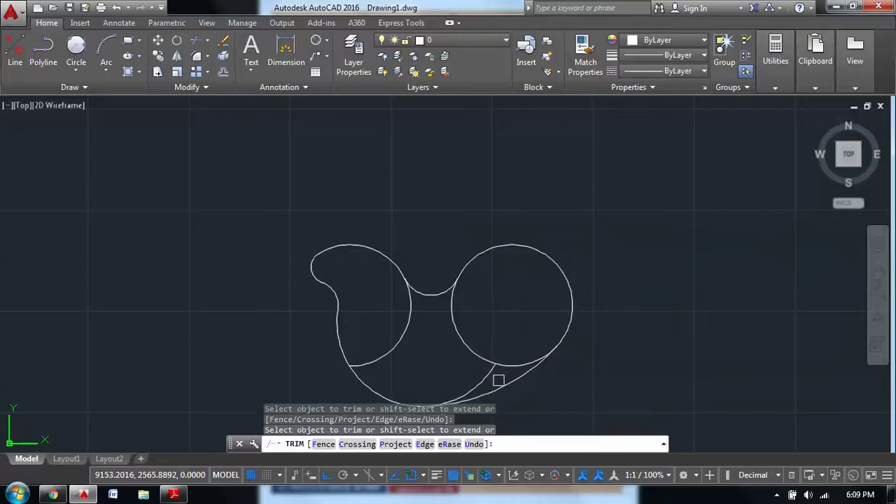
left_click(397, 354)
middle_click_drag(398, 335, 380, 279)
right_click(381, 277)
left_click(402, 287)
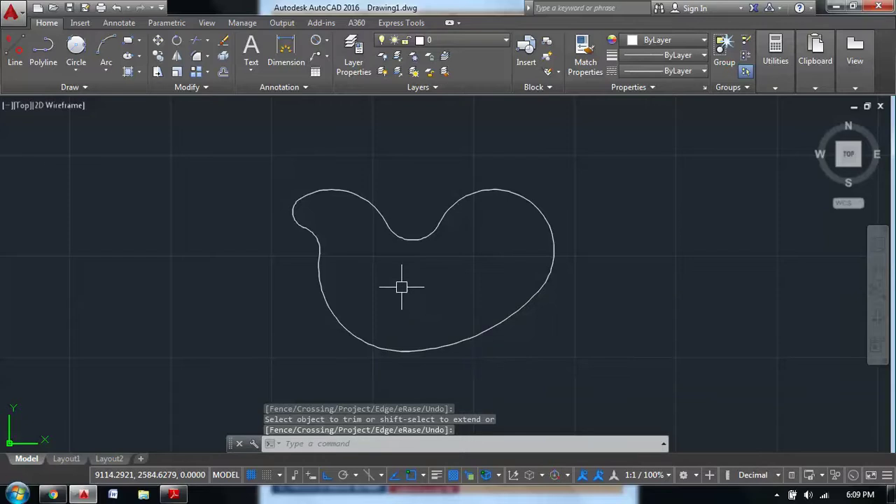
- Draw a 98-unit horizontal line with a 50-unit vertical drop in empty space beside the outline
middle_click_drag(430, 274, 423, 274)
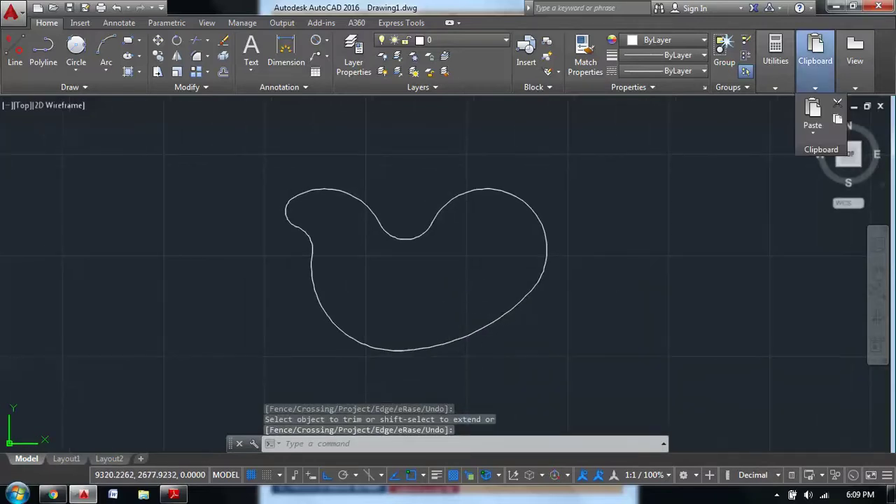
middle_click_drag(803, 331, 400, 341)
left_click(14, 52)
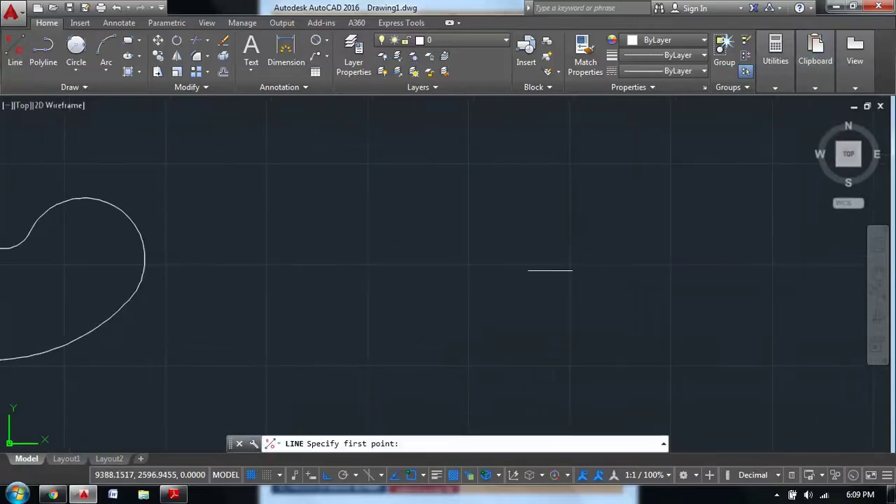
left_click(551, 269)
type("98")
key("Return")
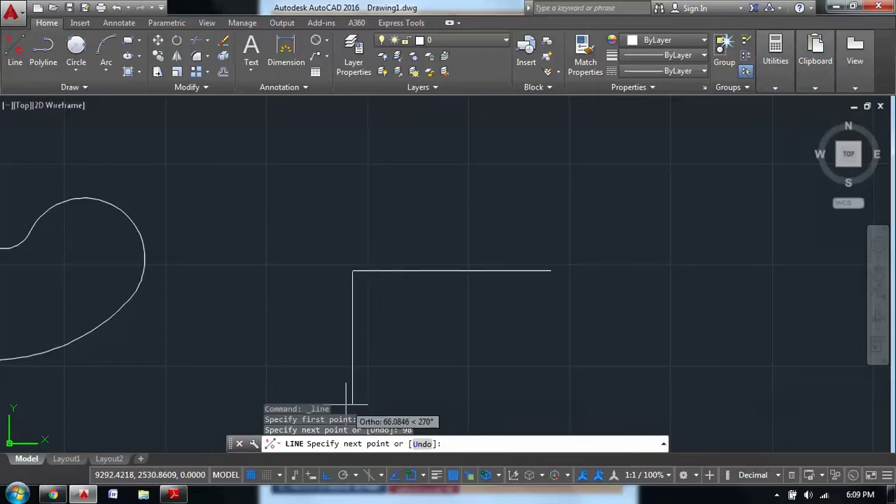
type("50")
key("Return")
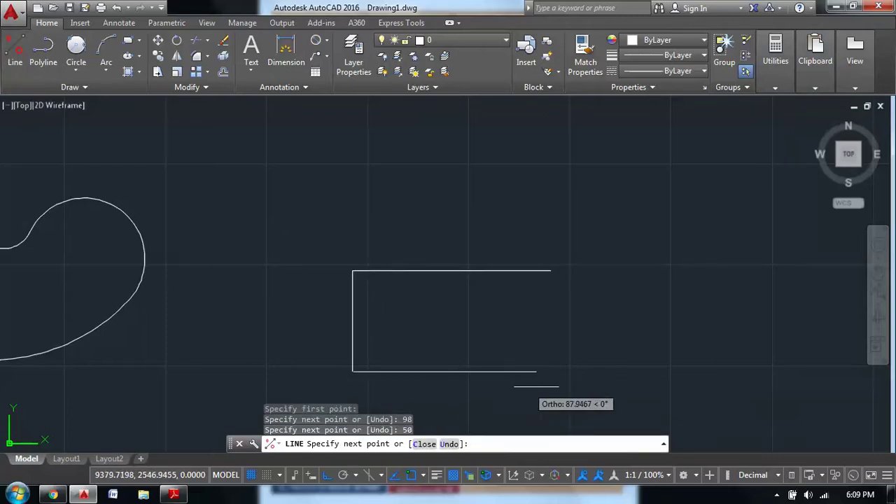
right_click(558, 372)
left_click(591, 229)
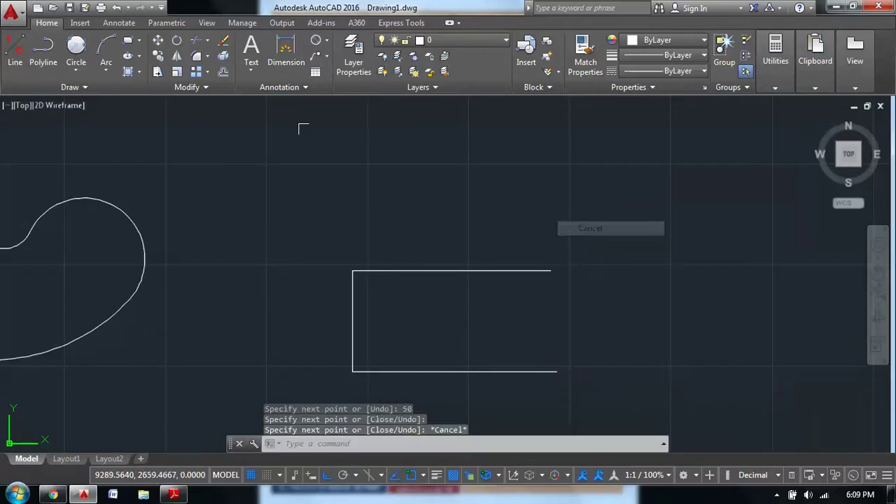
left_click(76, 70)
left_click(87, 96)
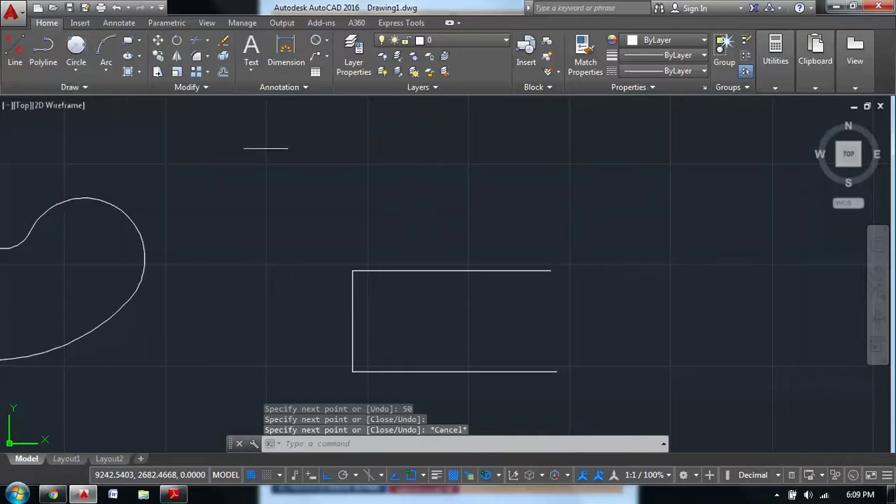
- Draw an R30 circle at the line's right end and an R12 circle at the top-left corner
left_click(550, 271)
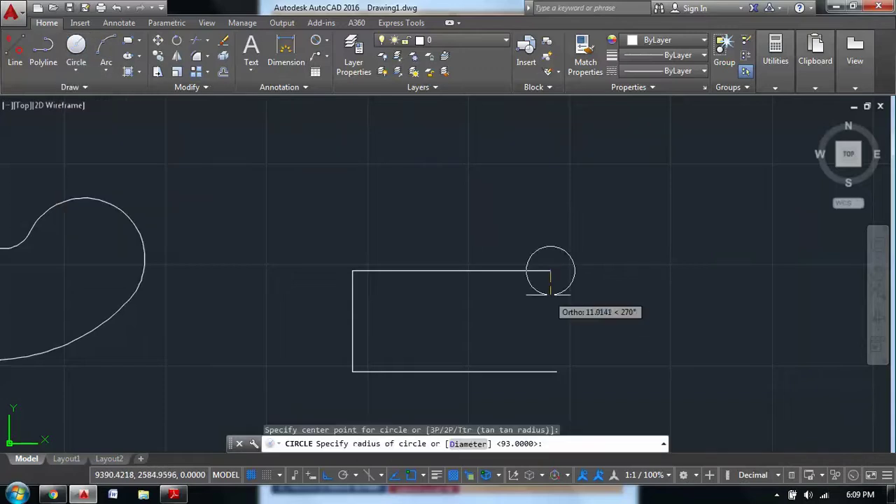
type("30")
key("Return")
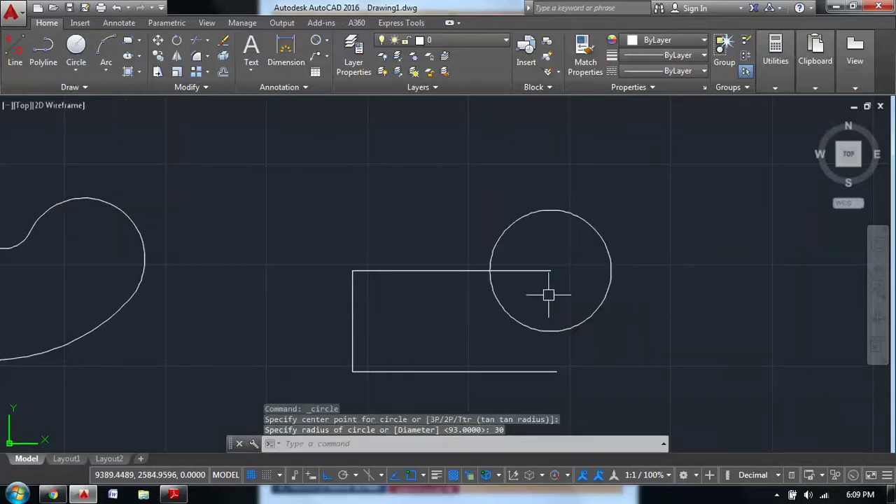
left_click(76, 52)
left_click(352, 271)
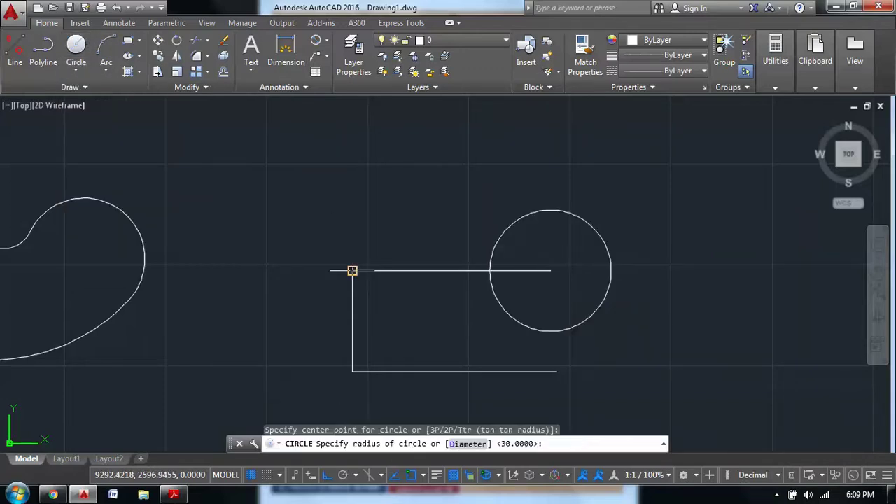
type("12")
key("Return")
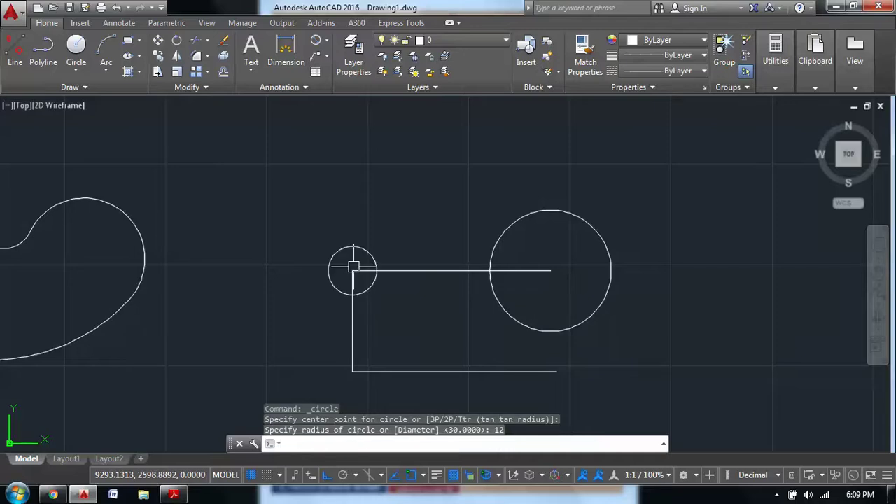
- Offset the left vertical edge 18 to the right and the top line 5 upward
left_click(224, 78)
type("18")
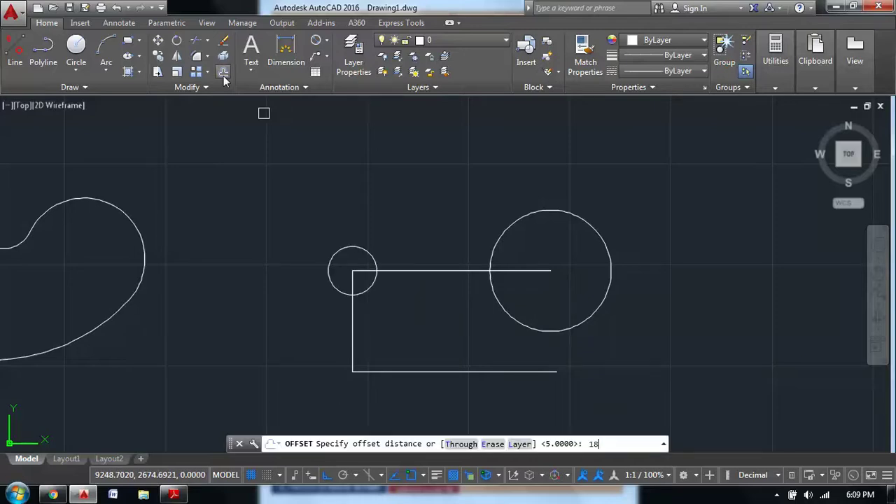
key("Return")
left_click(352, 325)
left_click(371, 315)
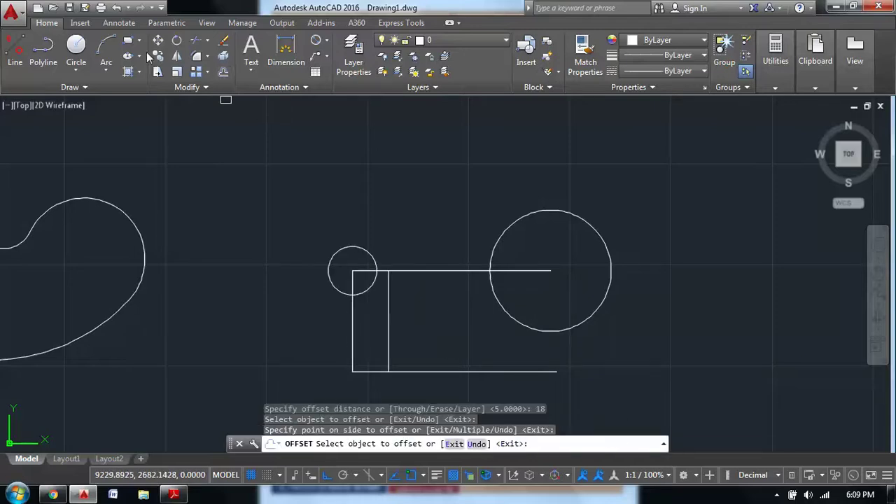
left_click(223, 78)
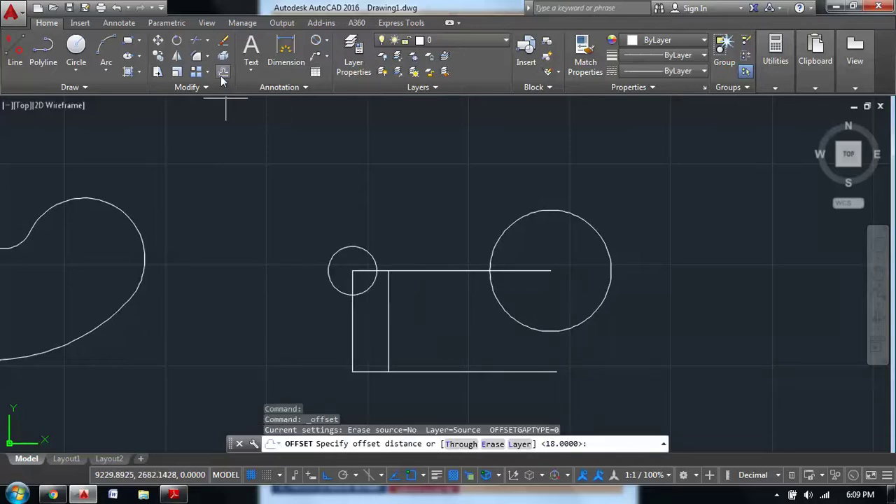
type("5")
key("Return")
left_click(396, 270)
left_click(392, 242)
left_click(76, 54)
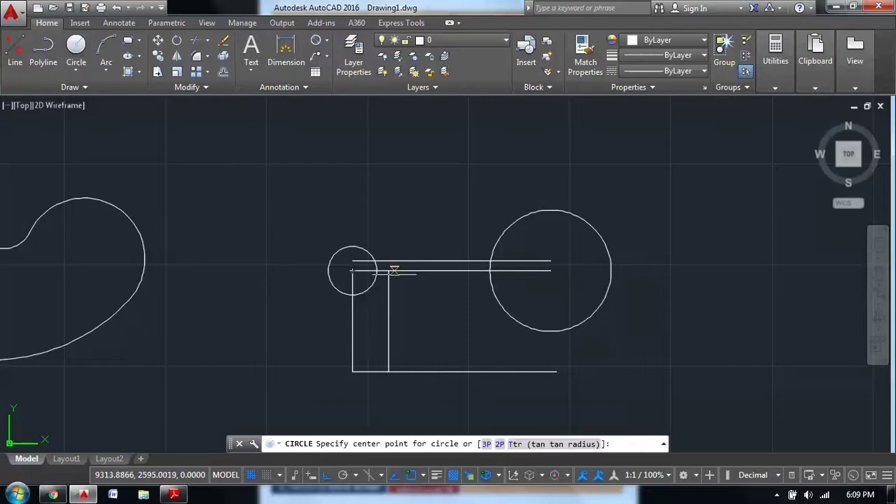
- Draw an R30 circle at the line endpoint and a circle tangent to two circles and the line
left_click(389, 271)
type("30")
key("Return")
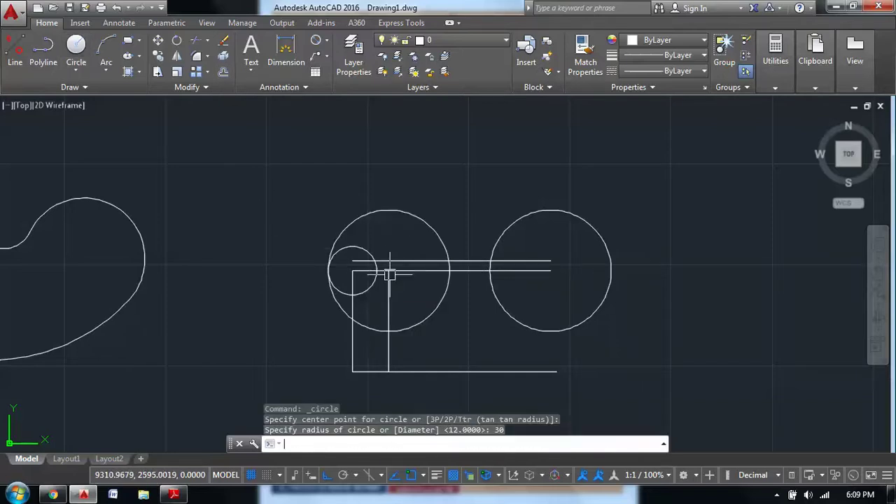
left_click(85, 71)
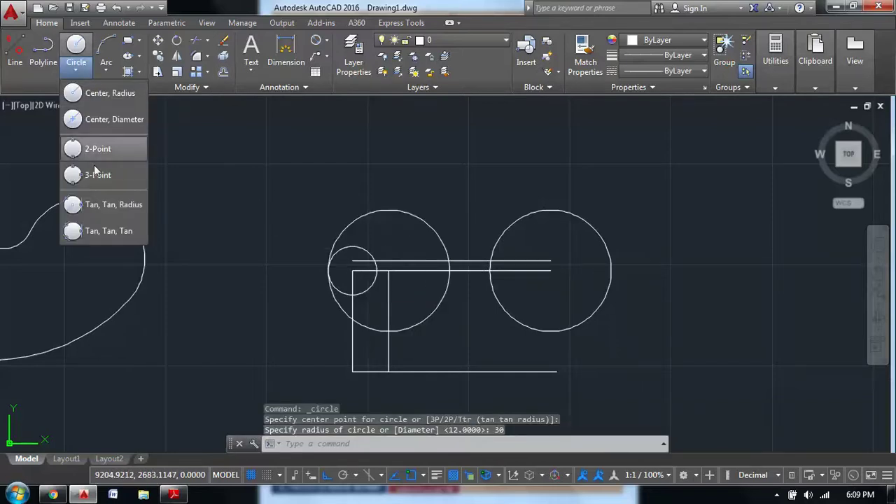
left_click(100, 231)
left_click(428, 237)
left_click(468, 260)
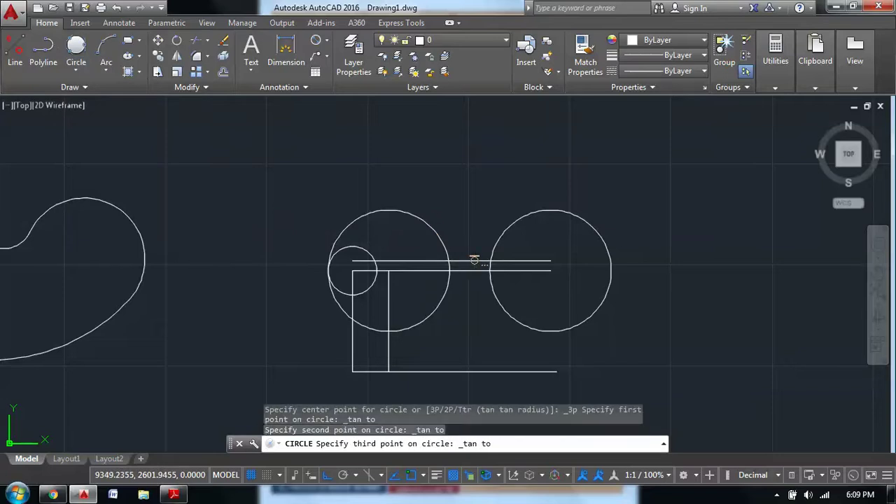
left_click(500, 246)
- Add an R8 circle tangent to the R30 circle and the small left circle
left_click(77, 73)
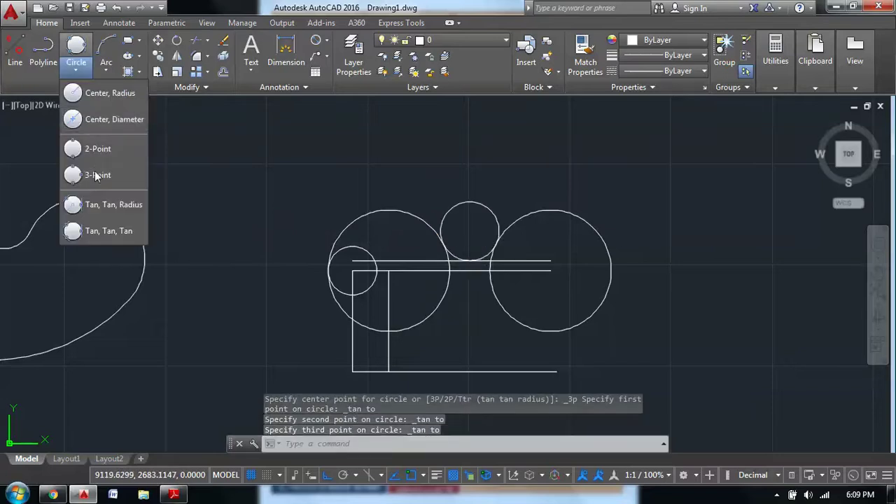
left_click(103, 206)
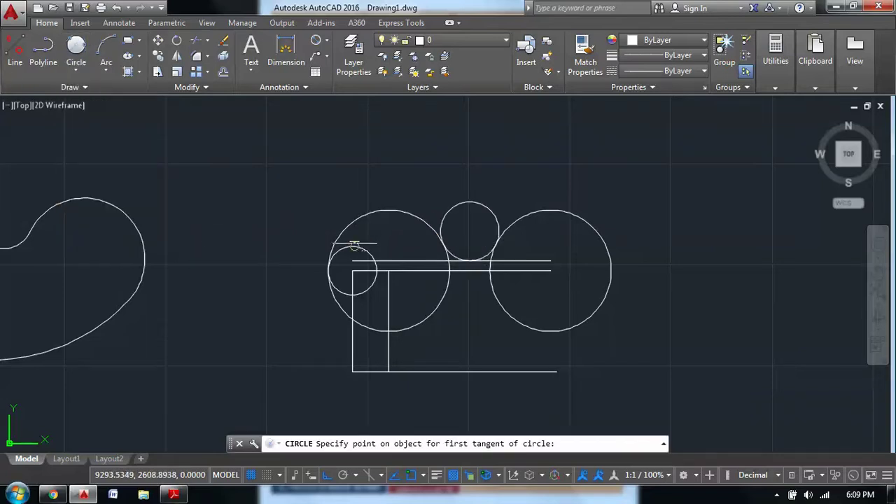
left_click(354, 247)
left_click(357, 219)
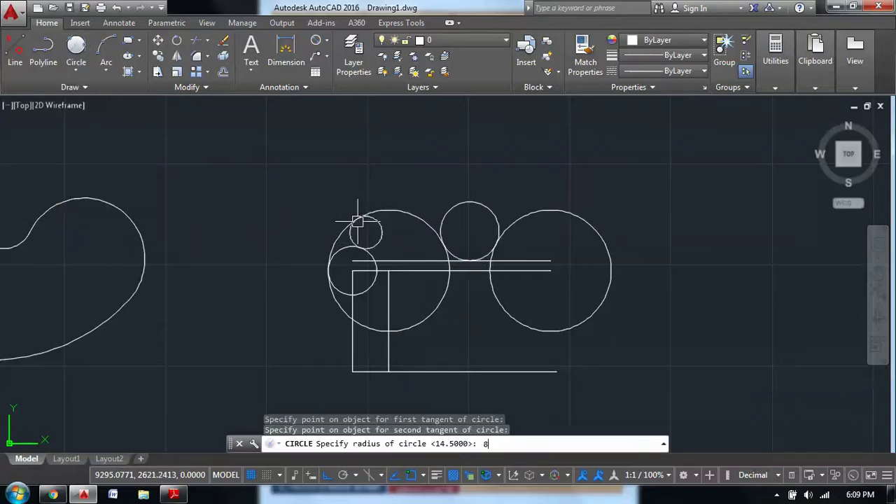
type("8")
key("Return")
- Add an R42 circle tangent to the small left circle and the bottom line
left_click(76, 47)
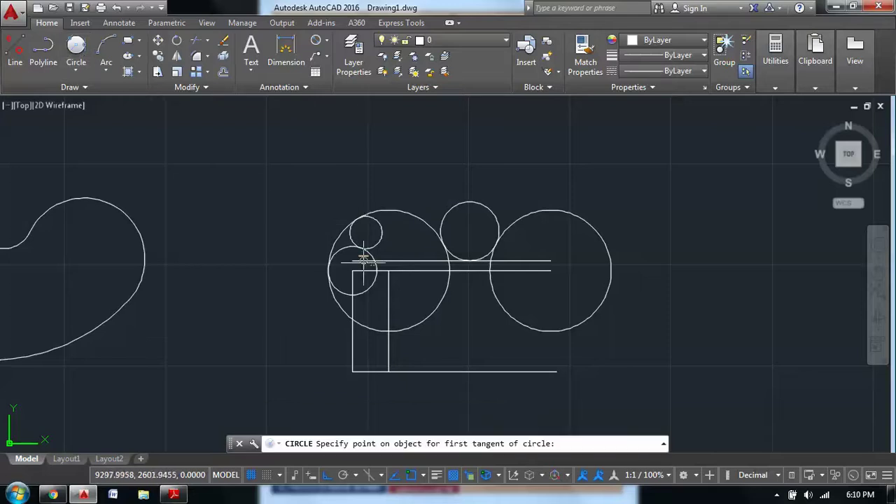
left_click(370, 287)
left_click(492, 372)
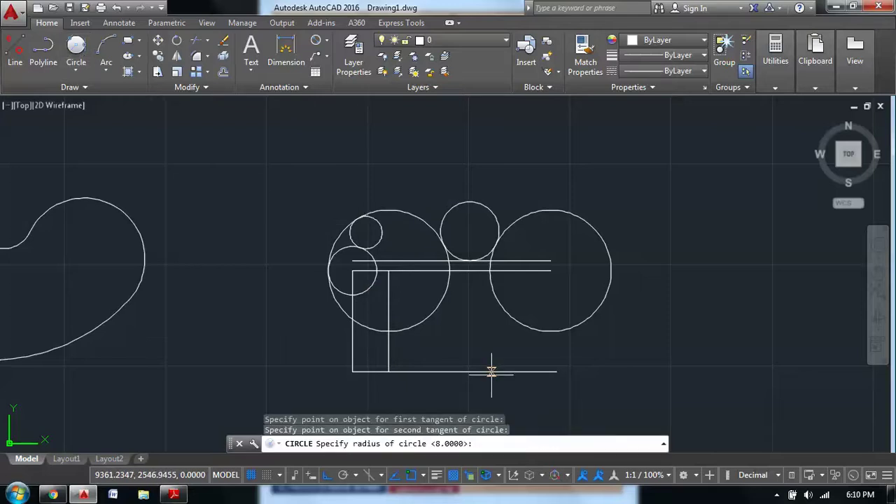
type("42")
key("Return")
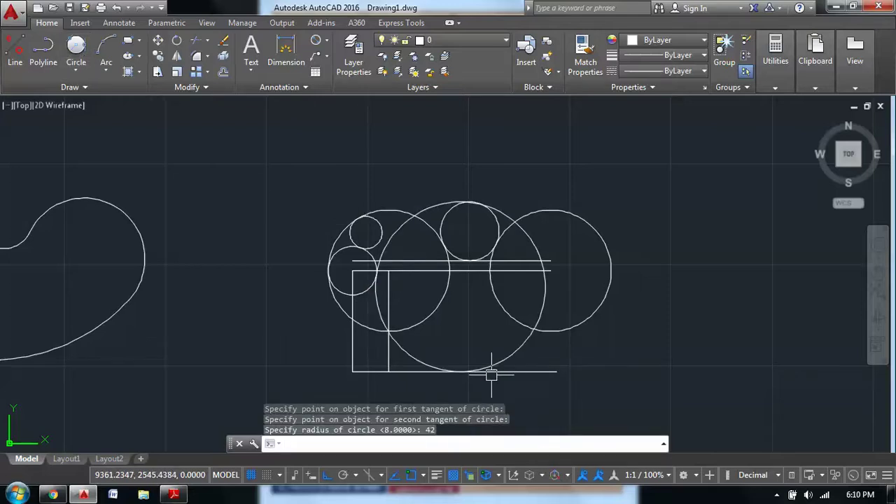
- Erase the rectangle's construction lines
left_click(399, 391)
left_click(329, 268)
left_click(405, 279)
key("Delete")
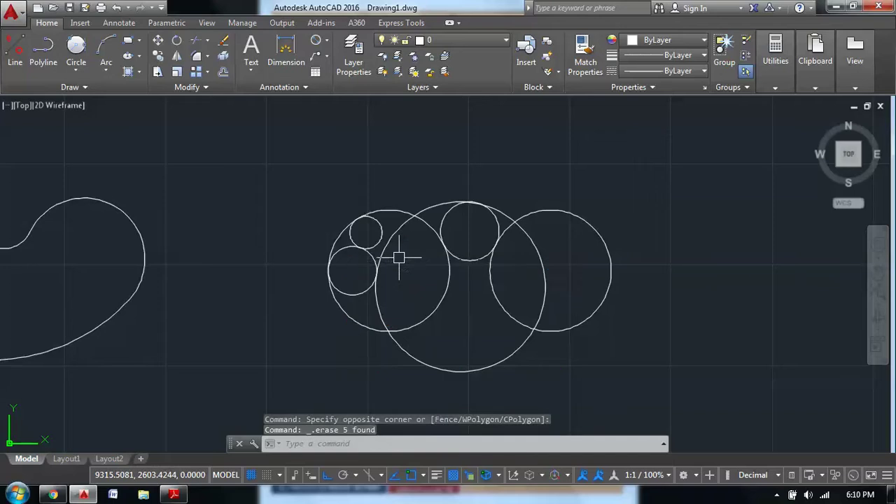
- Add an R93 circle tangent to the R42 circle and the right circle
left_click(75, 47)
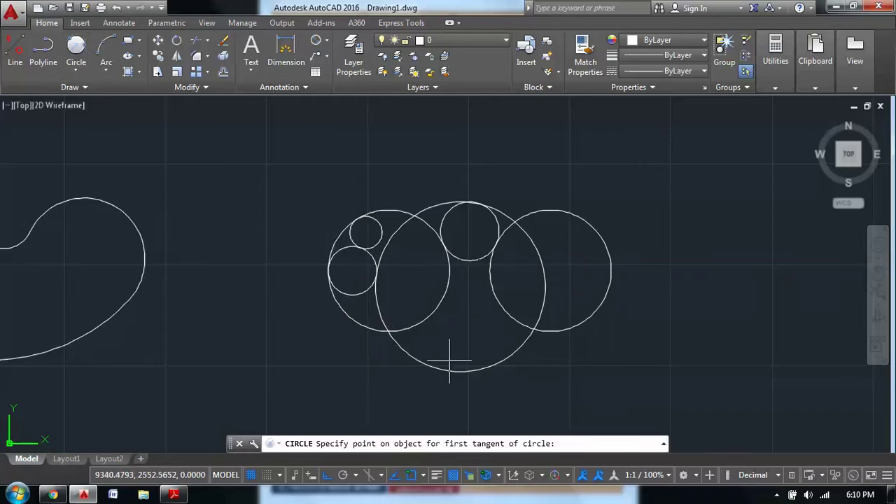
left_click(484, 366)
left_click(608, 288)
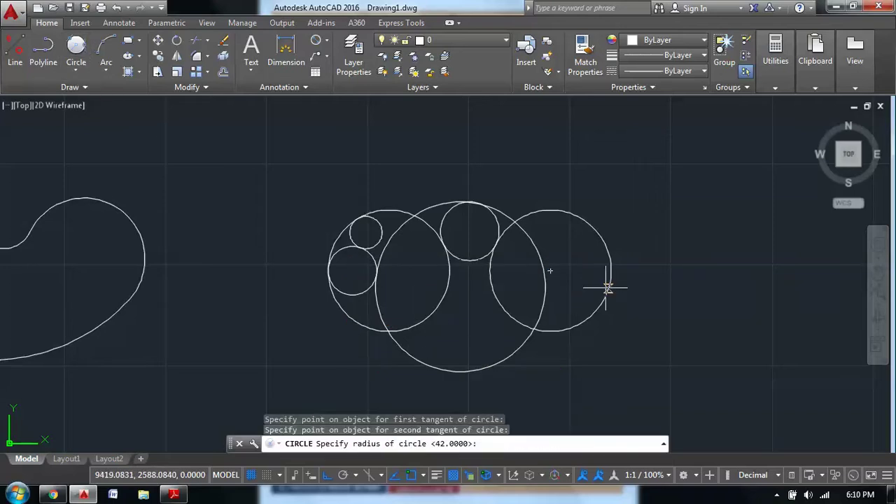
type("93")
key("Return")
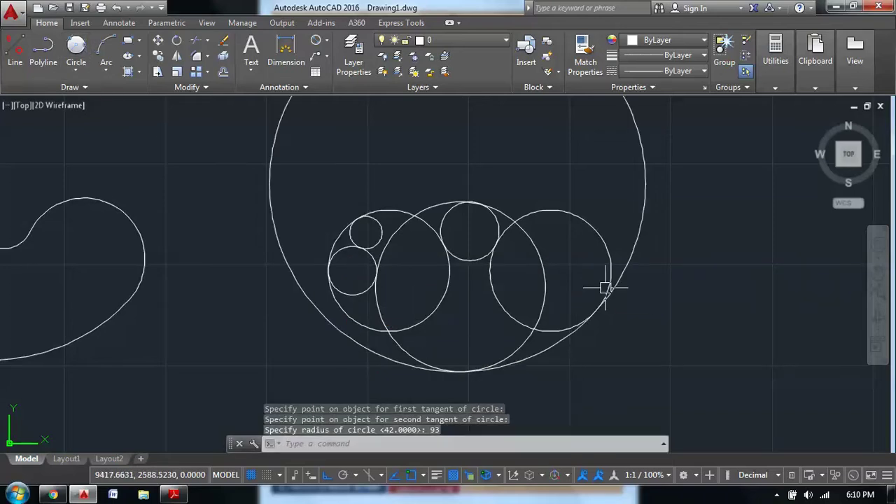
left_click(196, 40)
key("Return")
- Trim the upper arc of the R93 circle and the overlapping arcs around the R8 circle
left_click(274, 301)
key("Return")
left_click(307, 309)
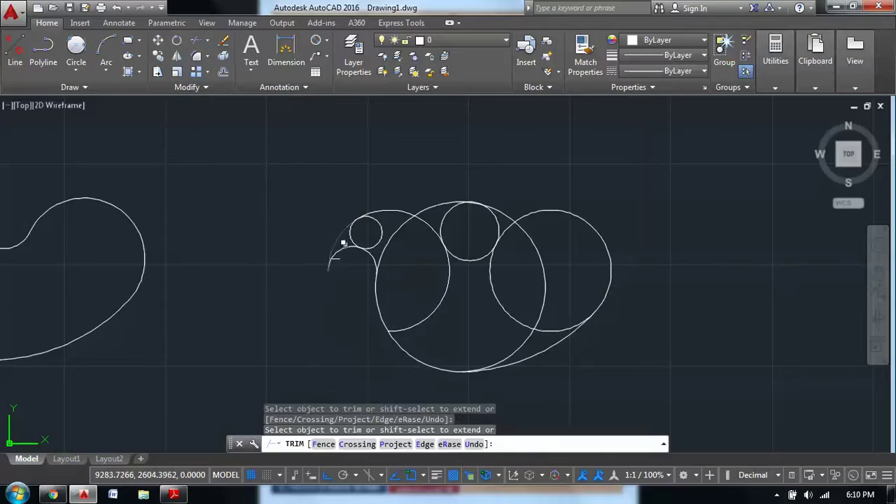
left_click(335, 262)
left_click(378, 301)
left_click(390, 240)
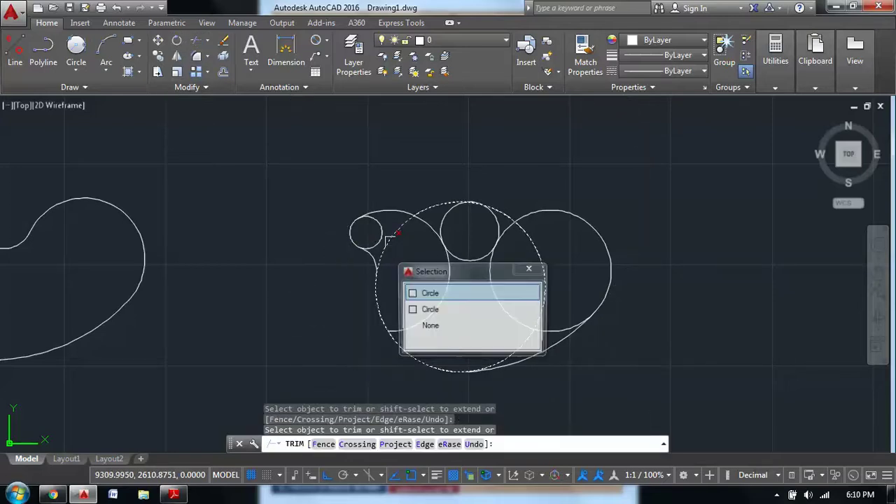
left_click(437, 295)
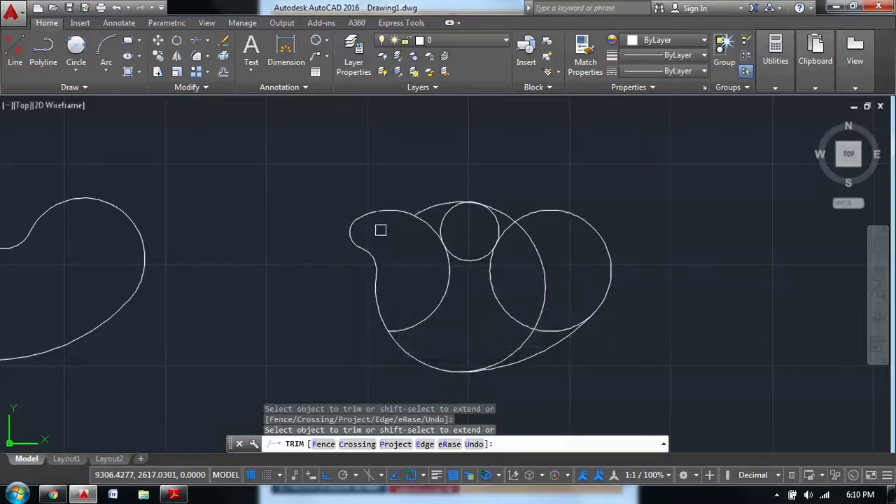
- Trim the overlapping arcs on the right circle, including its small top arc, via selection cycling
left_click(457, 203)
left_click(468, 201)
left_click(472, 201)
left_click(516, 259)
left_click(499, 211)
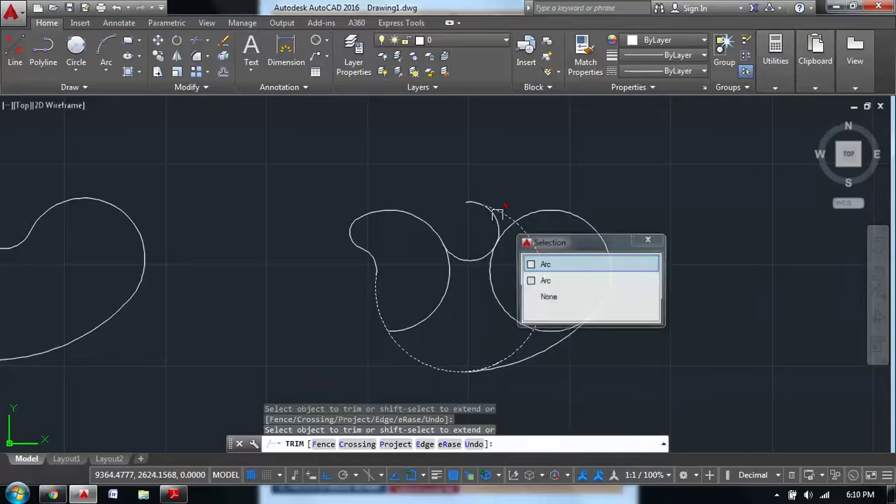
left_click(568, 270)
left_click(494, 214)
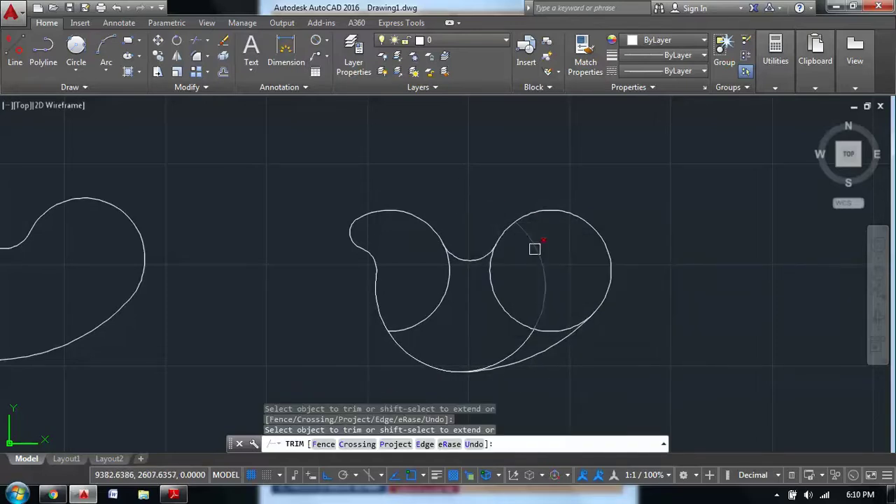
- Trim the remaining lower overlapping arc and the inner neck arc, leaving one closed cam outline
left_click(532, 336)
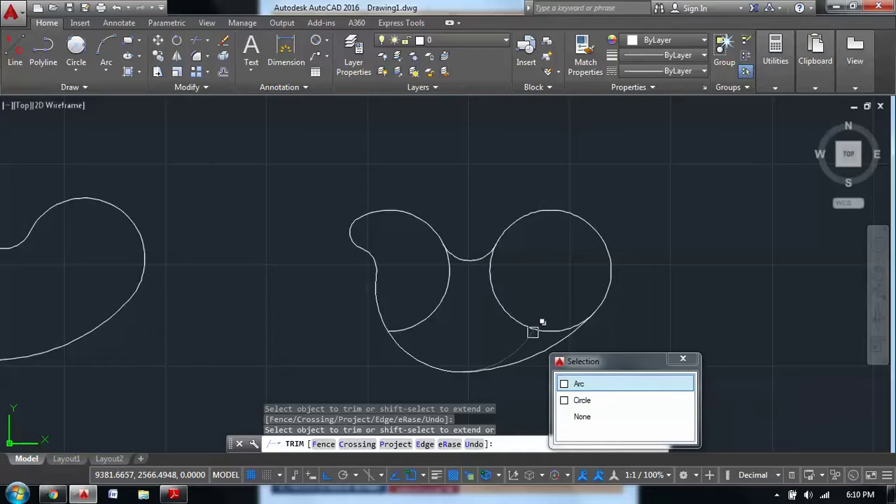
left_click(589, 384)
left_click(439, 294)
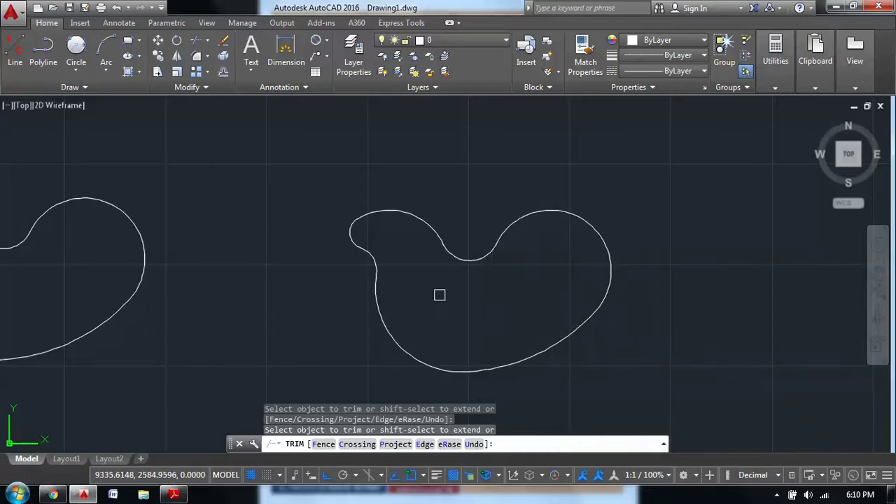
right_click(298, 256)
left_click(324, 263)
scroll(560, 302, "up", 2)
middle_click_drag(561, 302, 502, 264)
left_click(186, 495)
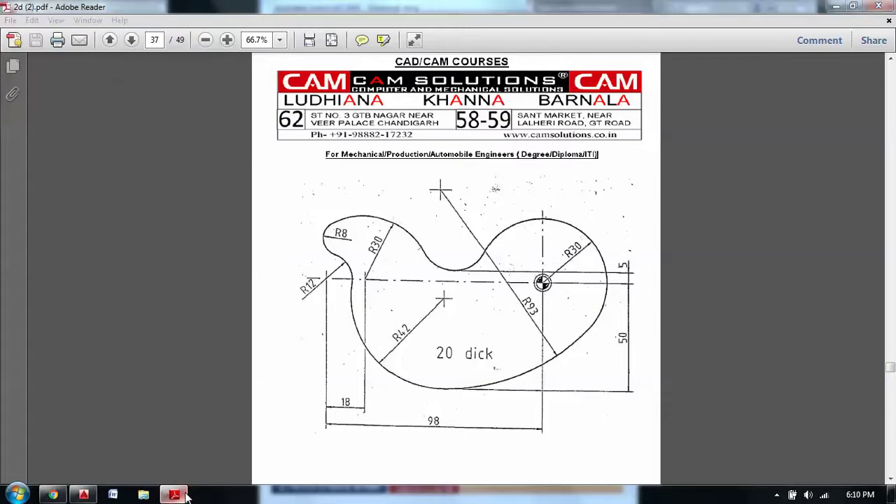
left_click(185, 495)
left_click(850, 6)
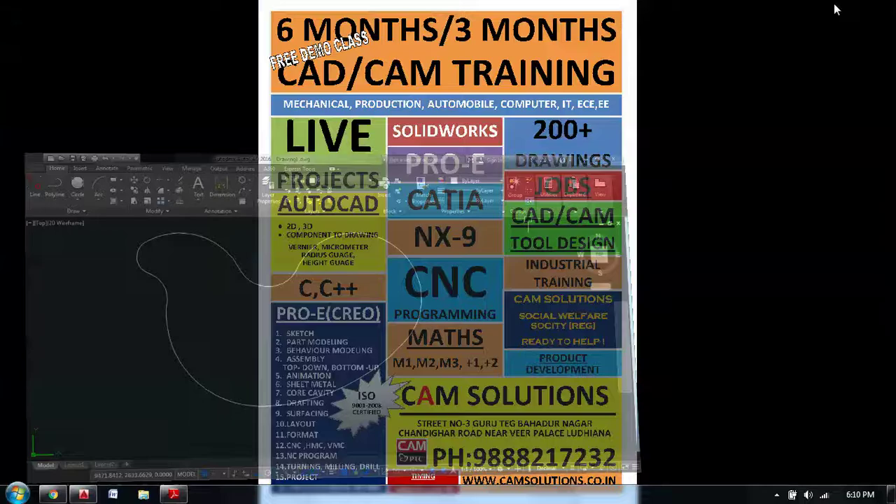
left_click(779, 495)
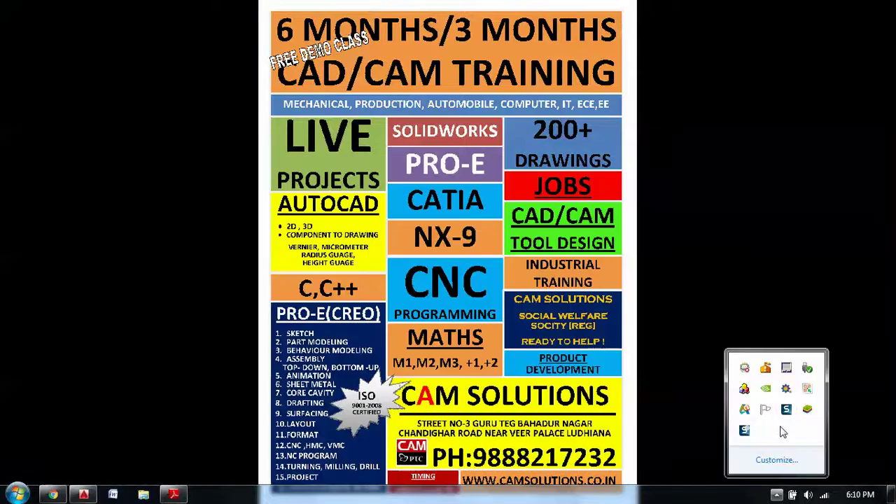
left_click(83, 495)
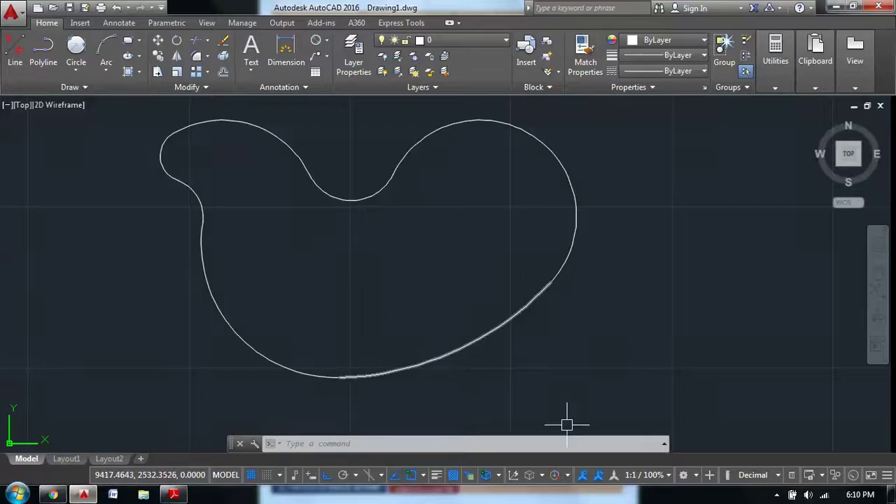
left_click(778, 495)
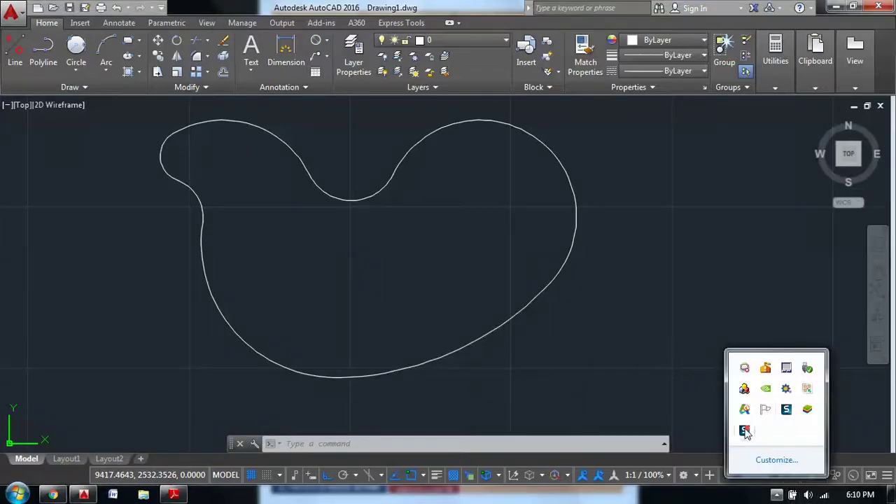